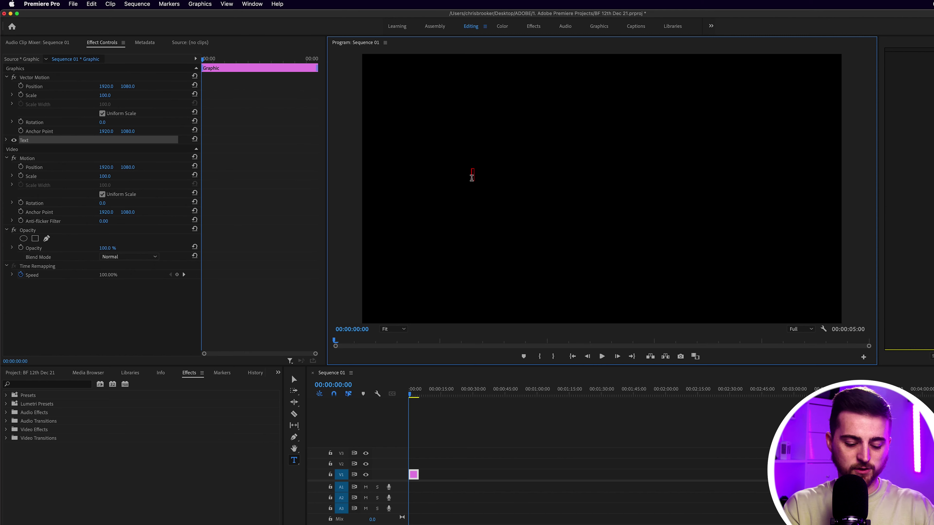
- Enter the title text BROOKER and set its font to Montserrat Bold
text(BROOKER)
key(super+a)
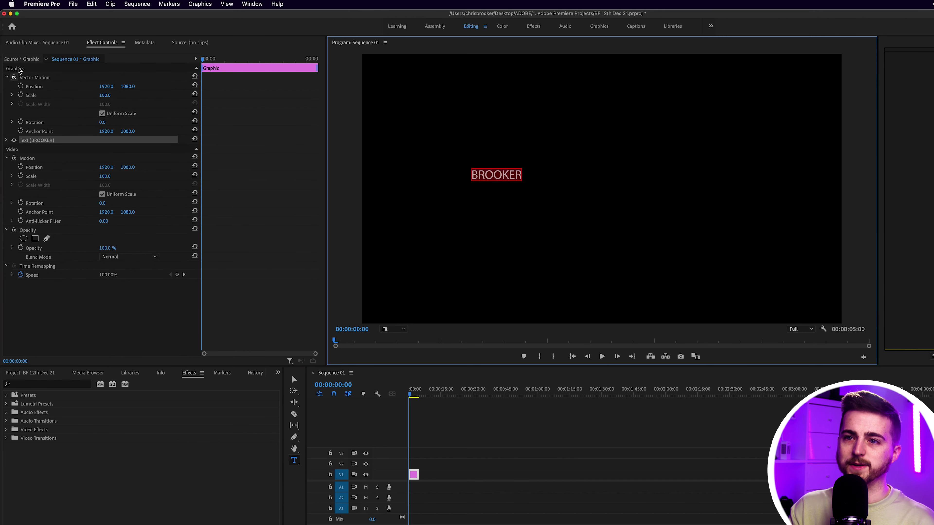
click(6, 141)
click(73, 164)
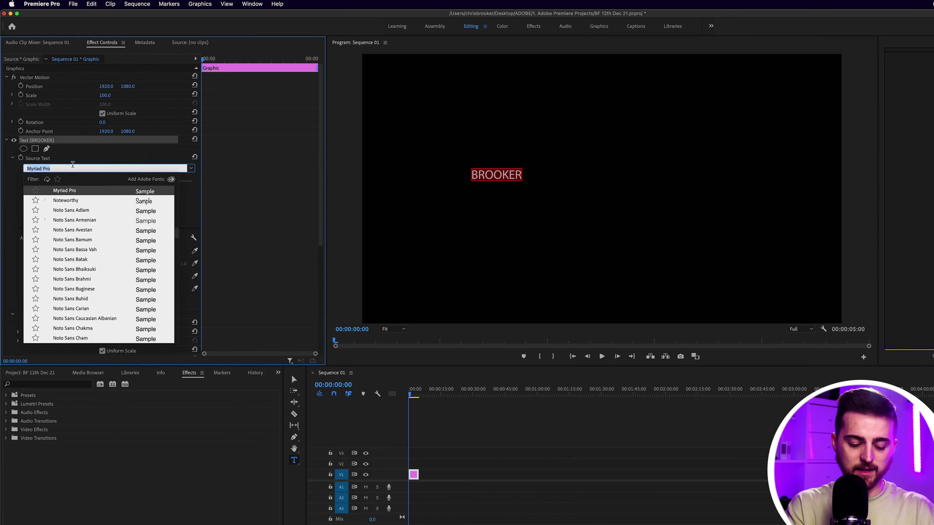
text(mont)
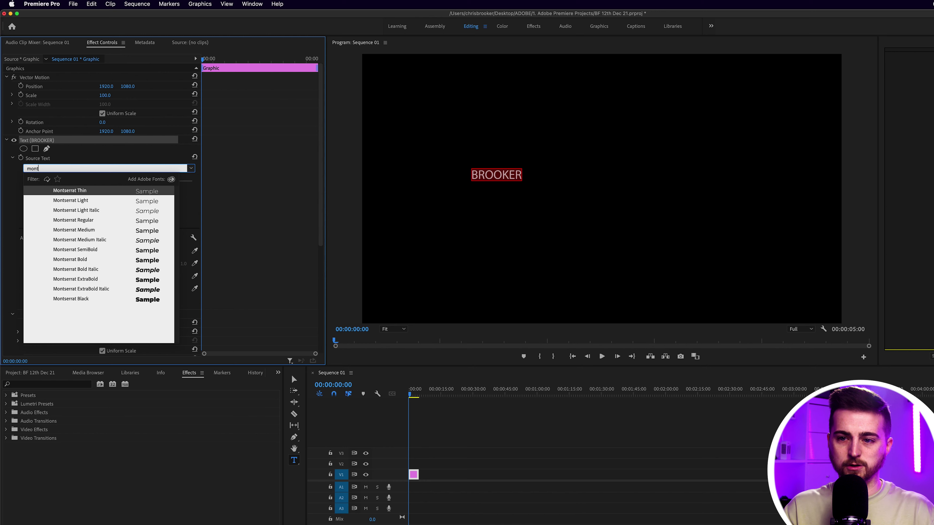
click(70, 259)
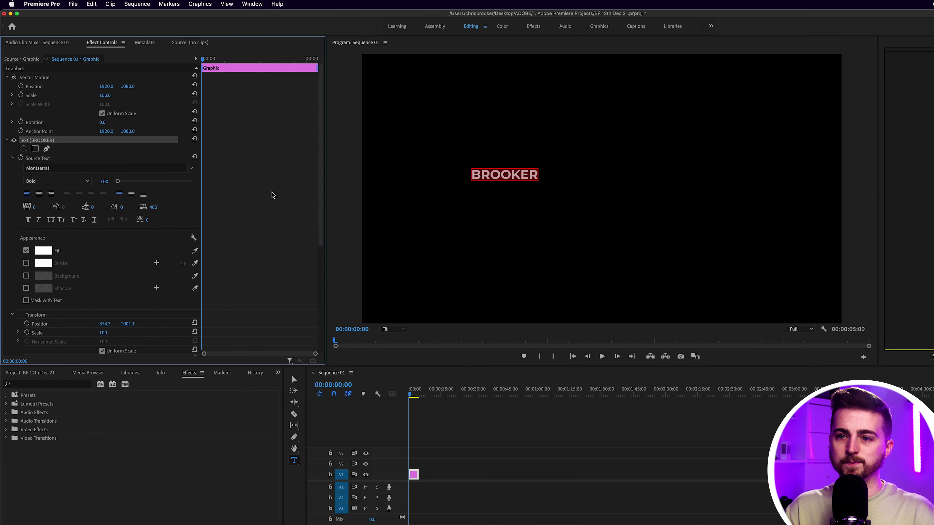
- Set the title's font size to 422 and tracking to -24, with a white FFFFFF fill
drag(119, 183, 135, 184)
click(47, 252)
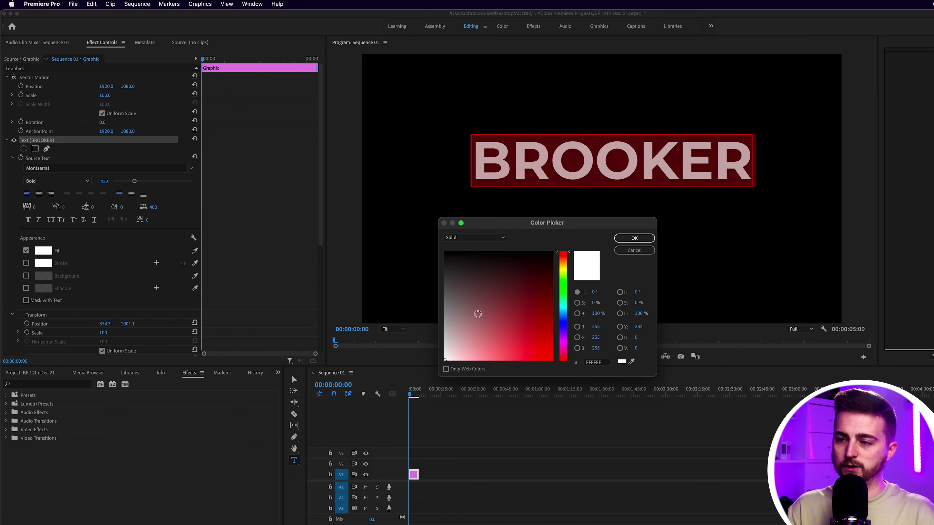
click(632, 238)
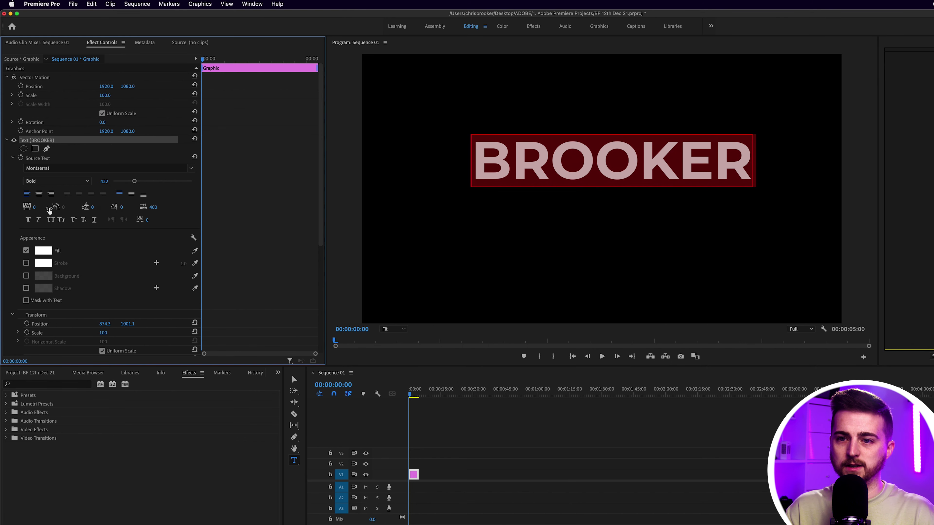
drag(38, 208, 31, 207)
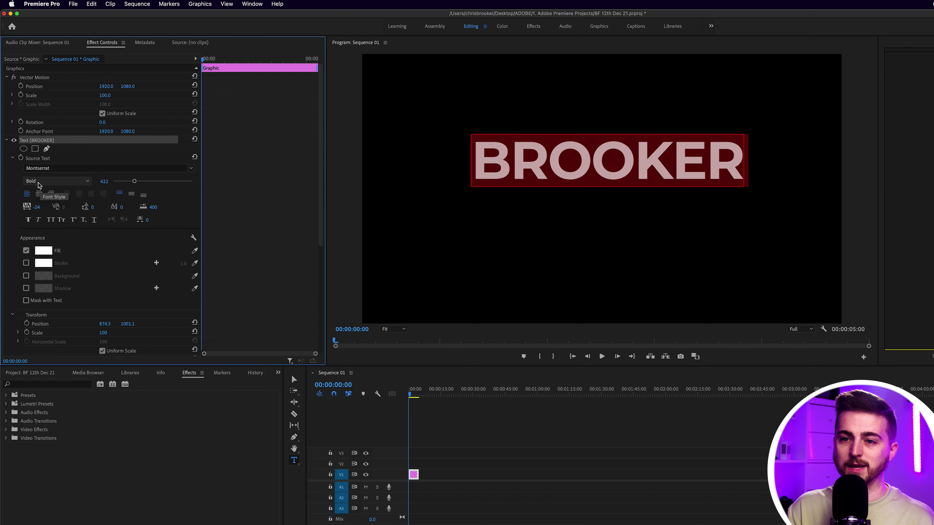
- Centre-align the title text, reset its transform position, and set the clip's vertical Motion position to 1198
click(39, 194)
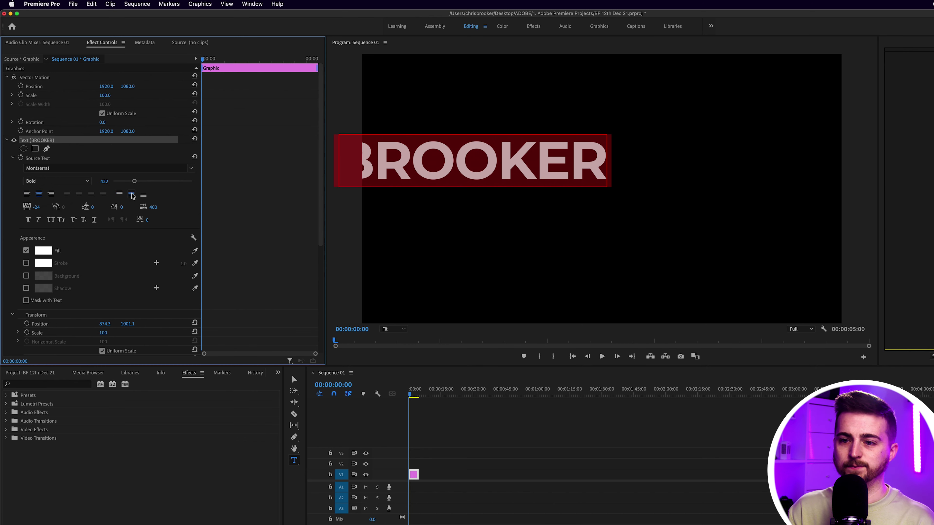
scroll(245, 262, down, 5)
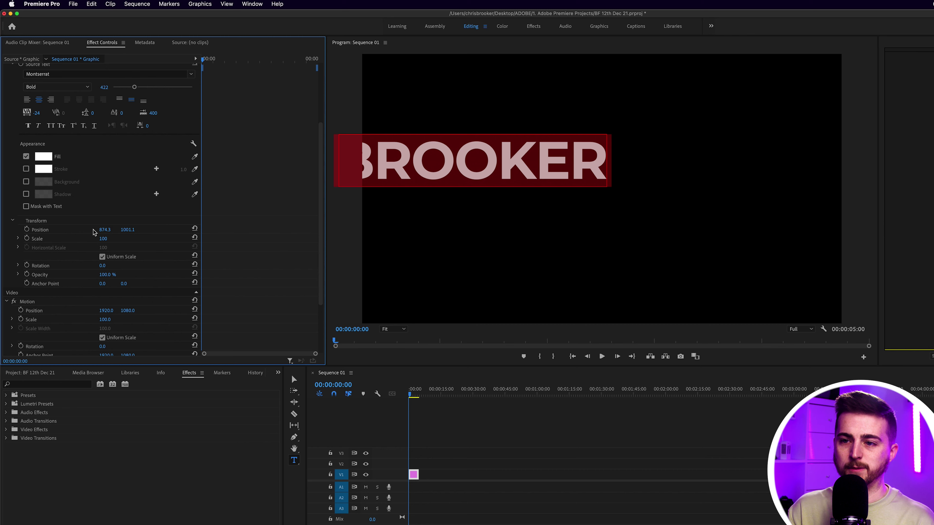
click(195, 228)
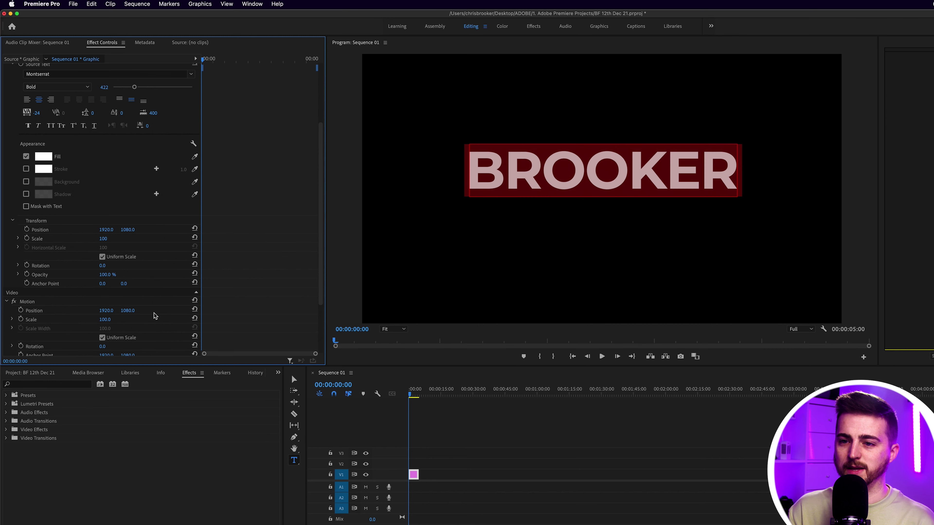
drag(128, 311, 257, 301)
click(469, 443)
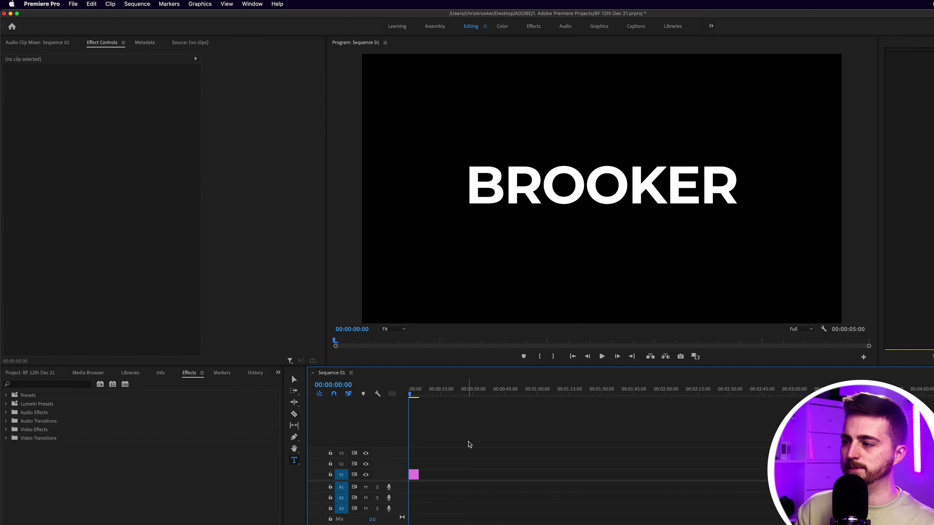
- Draw a closed four-point opacity mask around the whole BROOKER title on its graphic clip
key(equal)
key(equal)
key(equal)
key(equal)
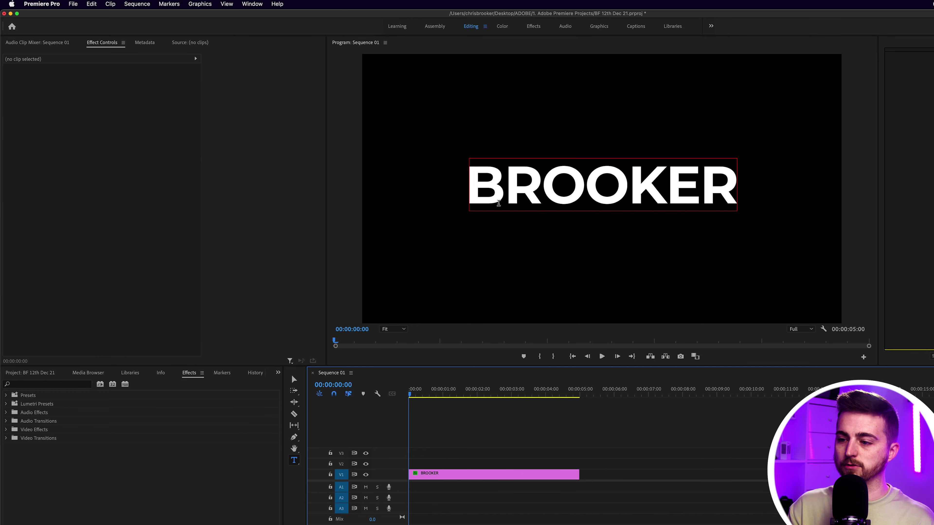
click(459, 475)
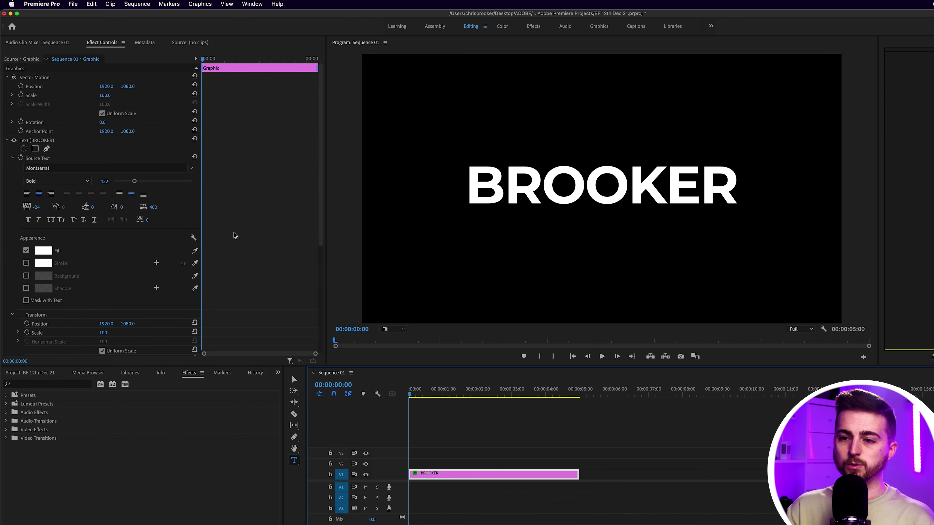
scroll(235, 236, down, 8)
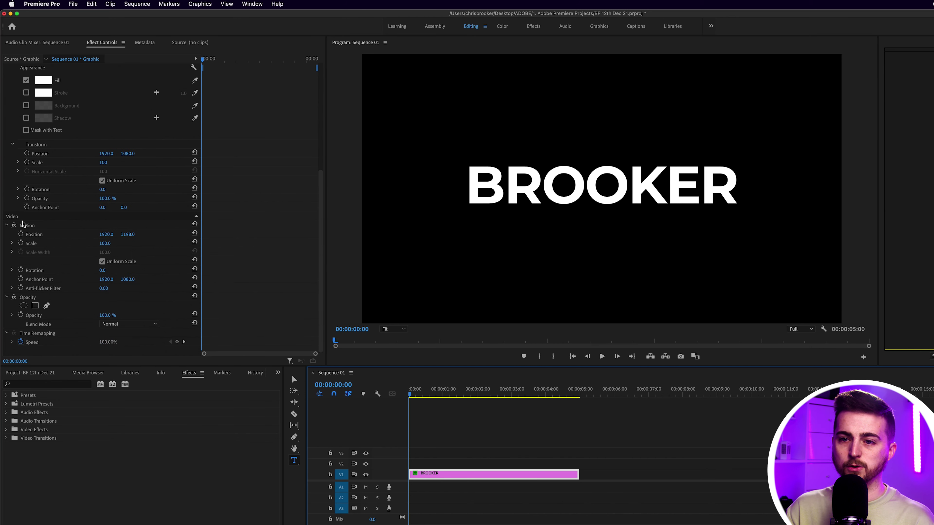
click(37, 298)
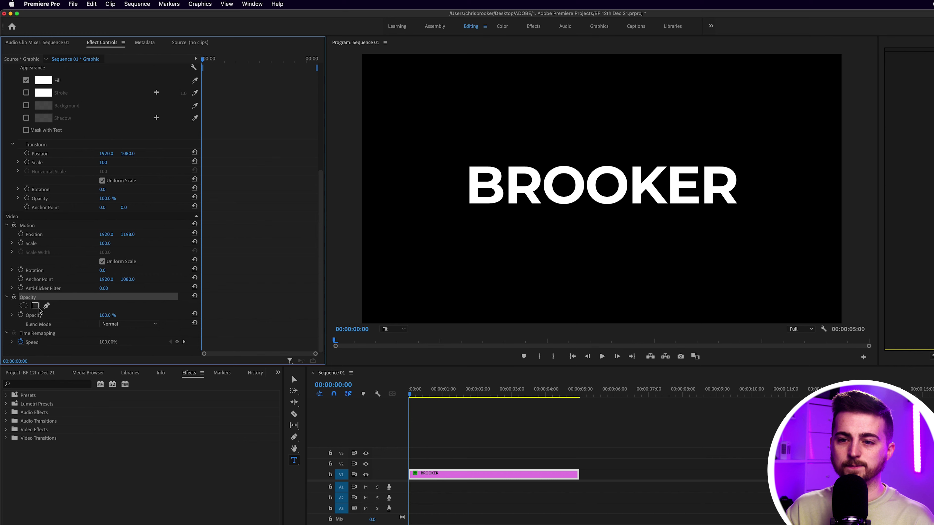
click(47, 306)
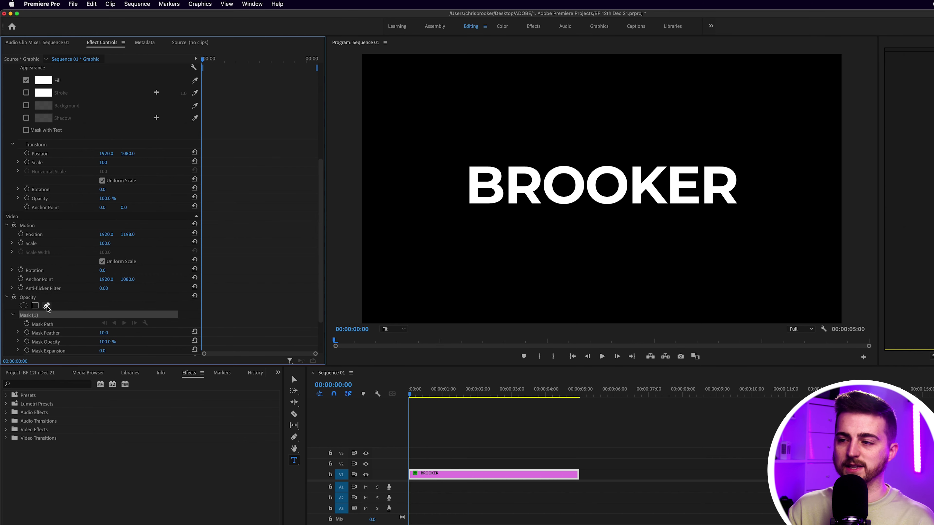
click(435, 140)
click(434, 245)
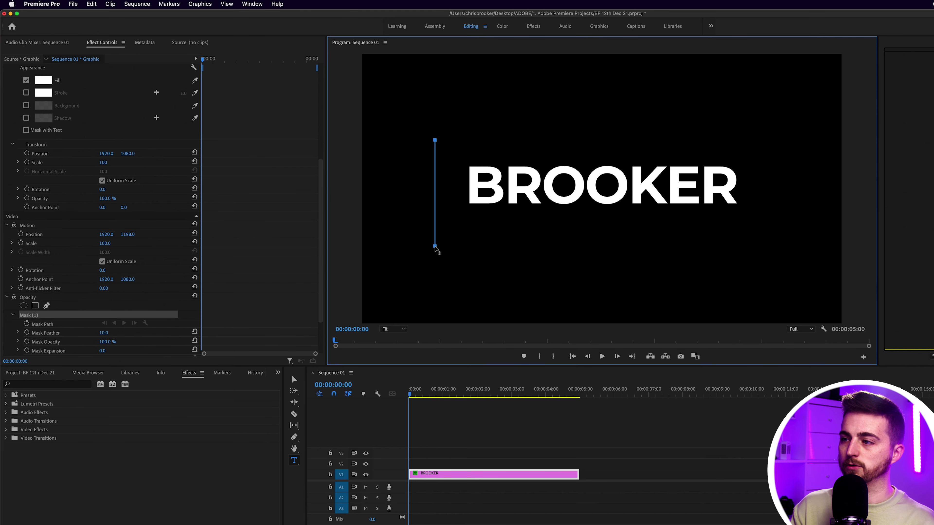
click(781, 237)
click(778, 132)
click(434, 140)
- Enable Mask Path keyframing at 00:00:02:04 with the mask covering the full title
drag(411, 393, 482, 392)
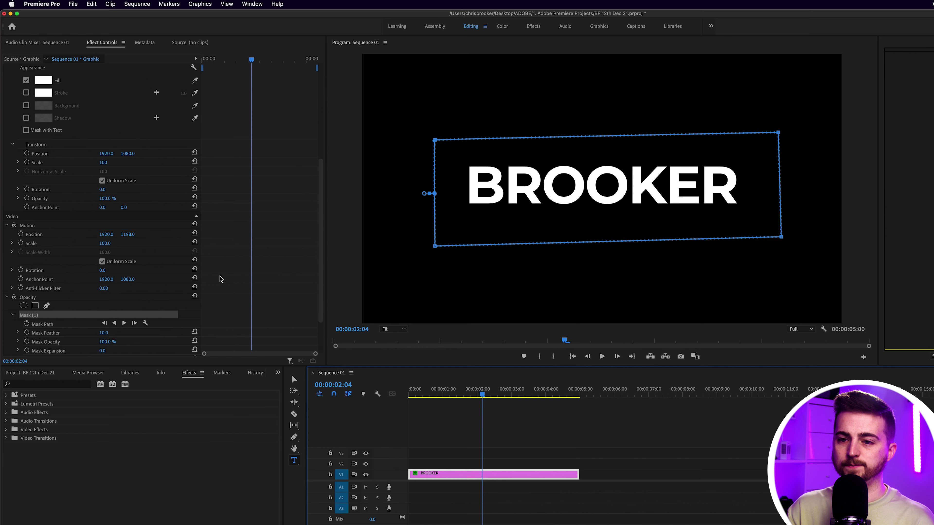
scroll(148, 291, down, 3)
click(27, 271)
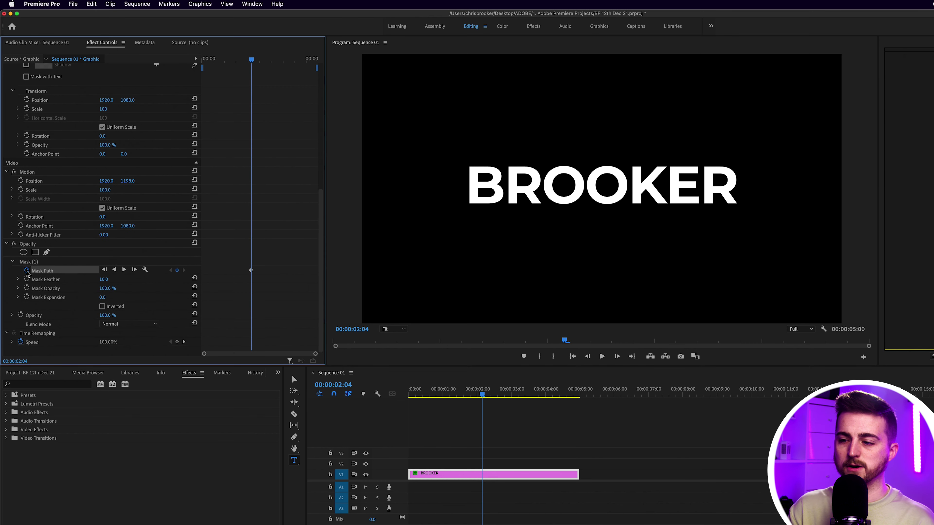
- At 00:00:00:00, move the mask left until it clears the title, and play back the reveal
click(467, 393)
drag(444, 391, 391, 386)
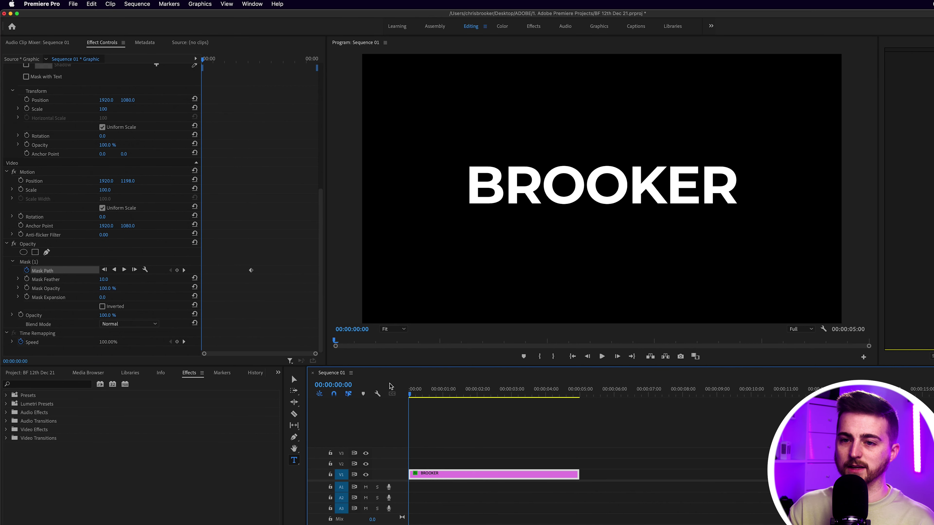
click(40, 264)
drag(759, 177, 352, 178)
key(space)
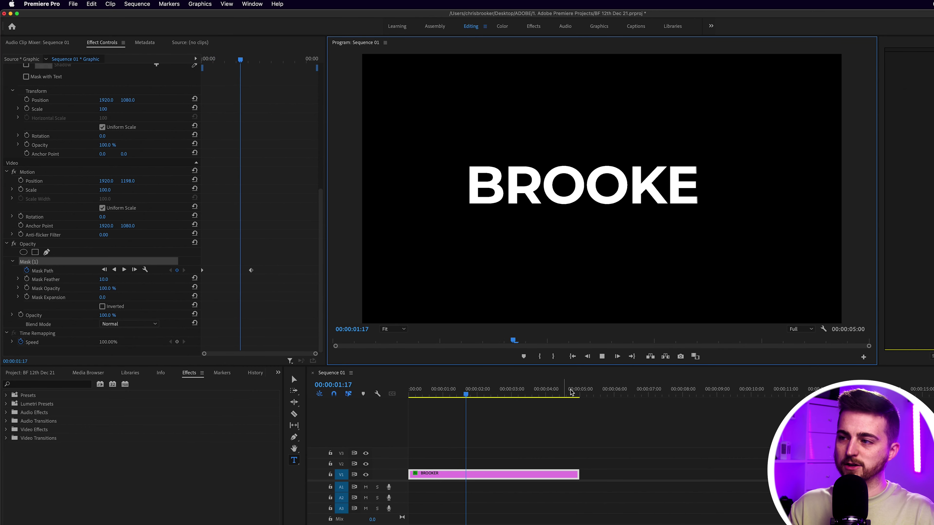
key(space)
- Soften the reveal edge with a mask feather of 367 and a mask expansion of 122, and preview it
drag(483, 389, 466, 396)
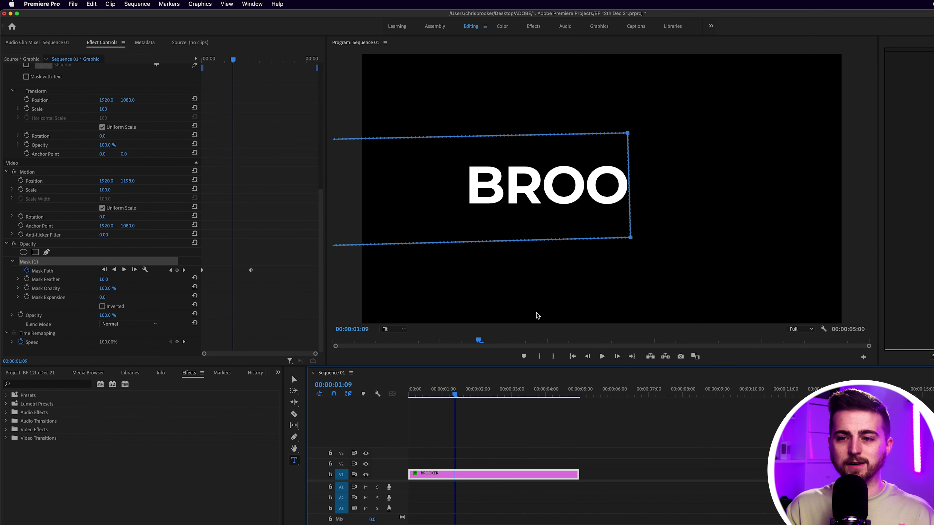
drag(104, 280, 162, 280)
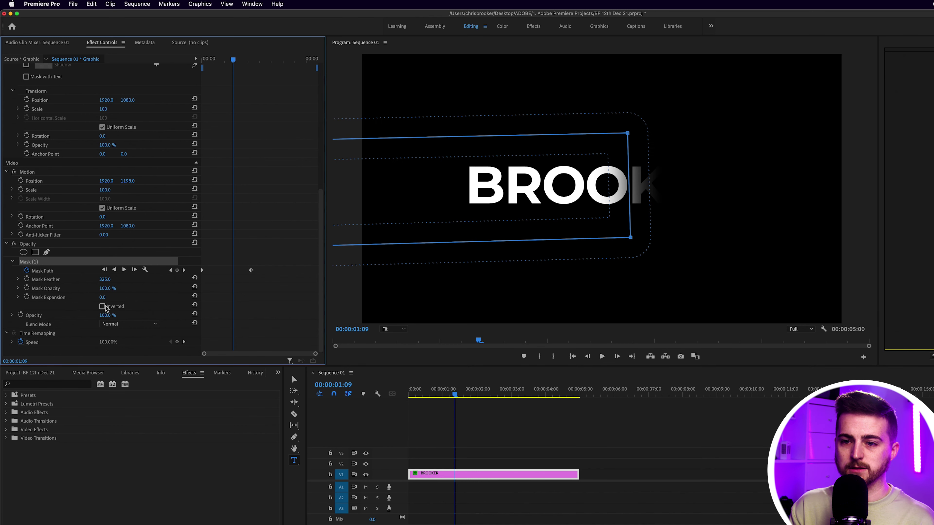
drag(103, 297, 125, 279)
drag(234, 59, 206, 58)
key(space)
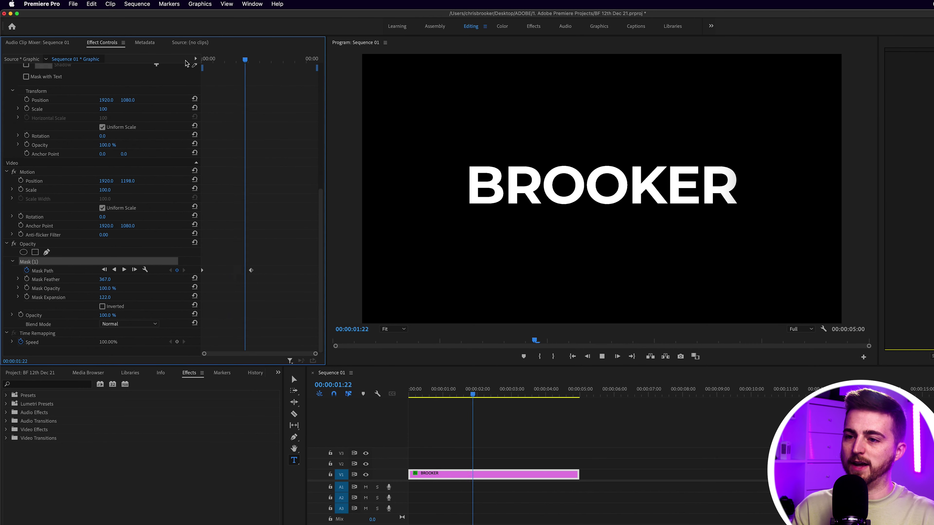
key(space)
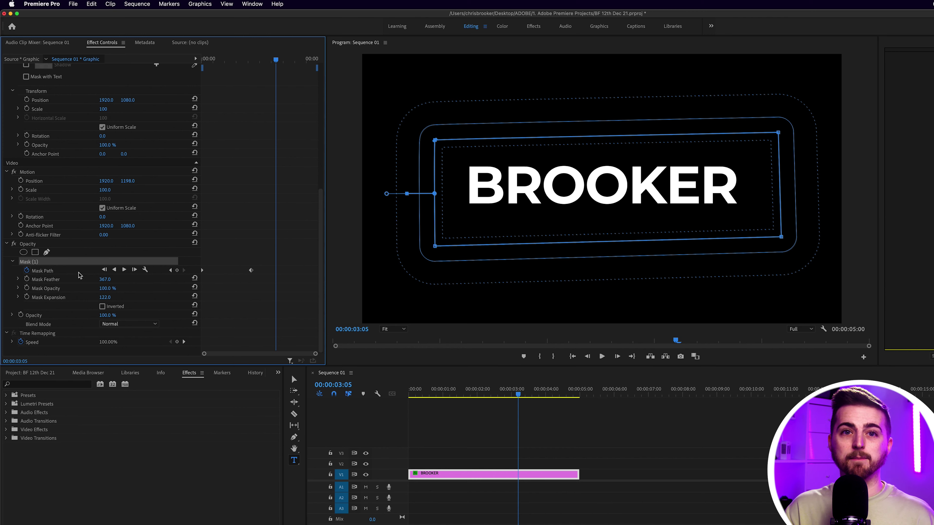
- Add a Mask Path keyframe at 00:00:03:05, and at 00:00:04:24 move the mask right, clear of the title
click(177, 270)
key(space)
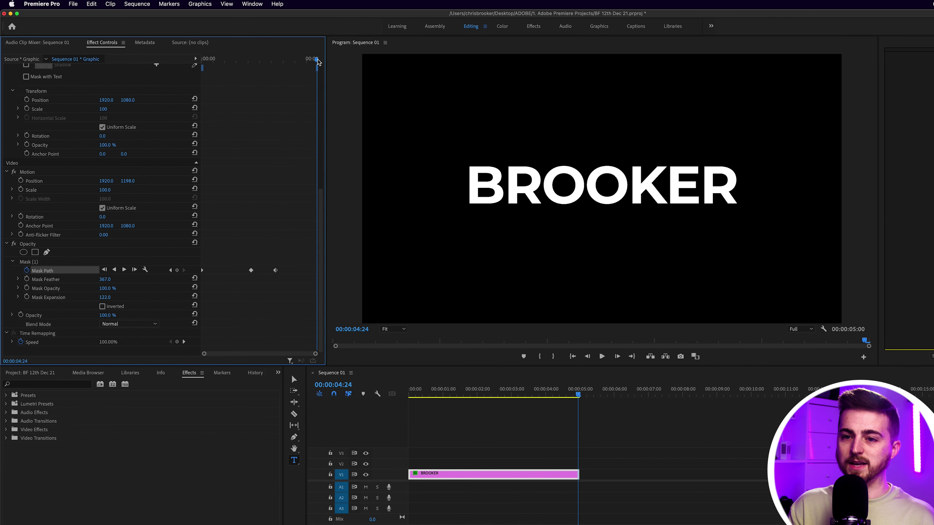
click(35, 263)
drag(465, 206, 830, 198)
click(572, 357)
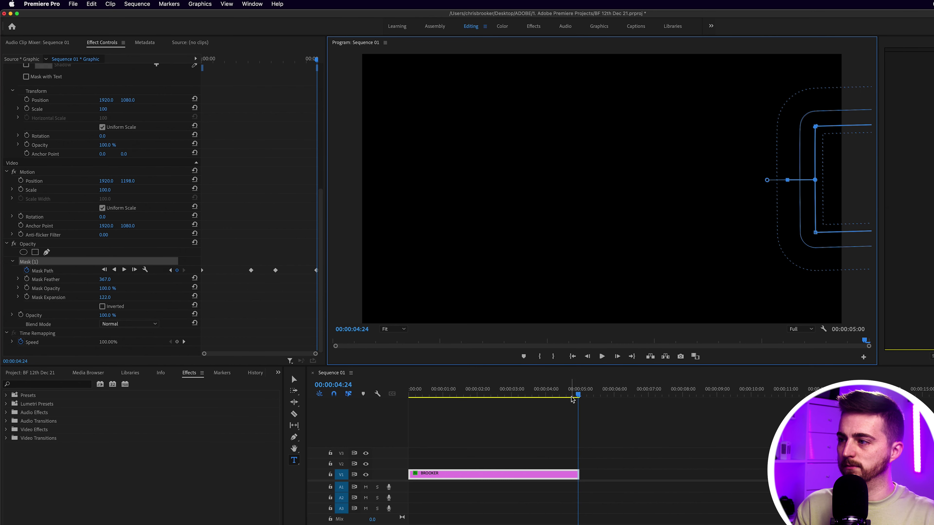
key(space)
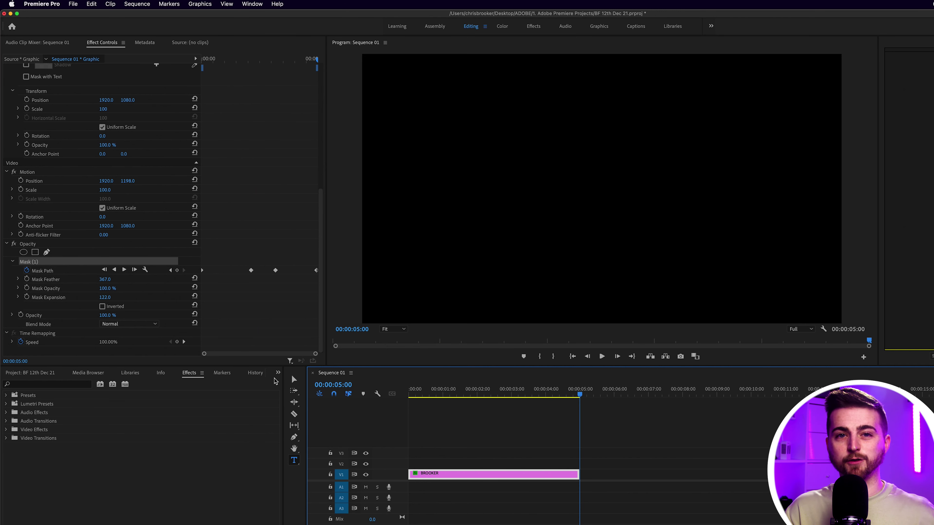
- Enable Motion Scale keyframing at the clip's start and set the scale to 90
drag(522, 388, 347, 394)
scroll(231, 158, up, 6)
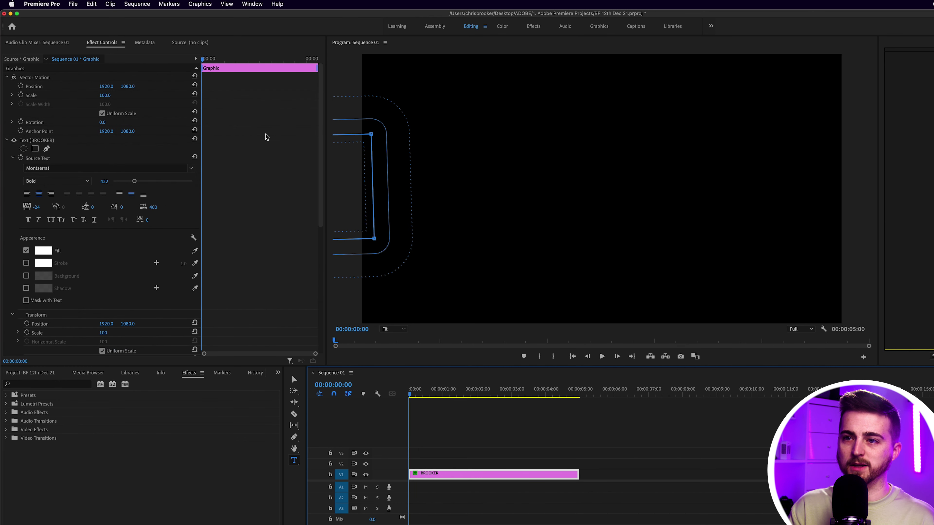
scroll(232, 147, down, 6)
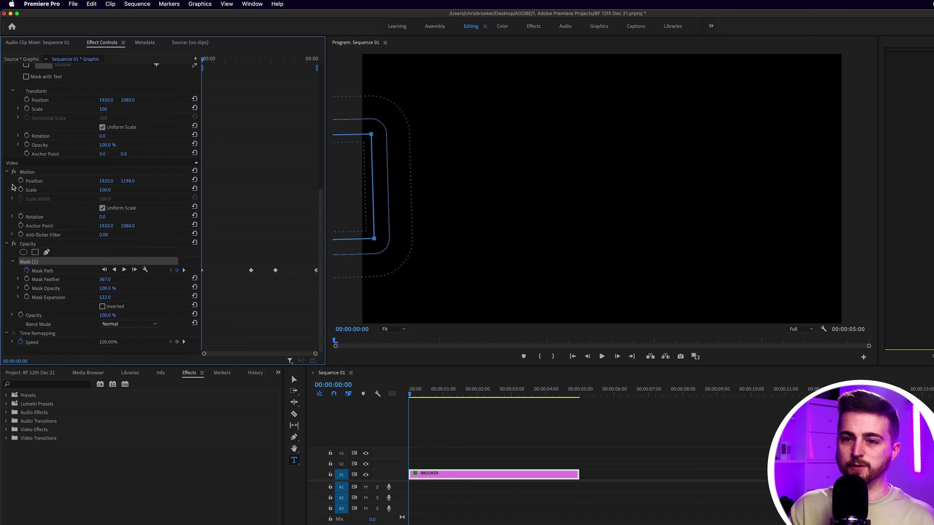
click(21, 190)
click(111, 188)
text(90)
key(Return)
- Set the Motion Scale to 100 at the clip's end and play the animation from the start
drag(243, 63, 346, 88)
click(111, 189)
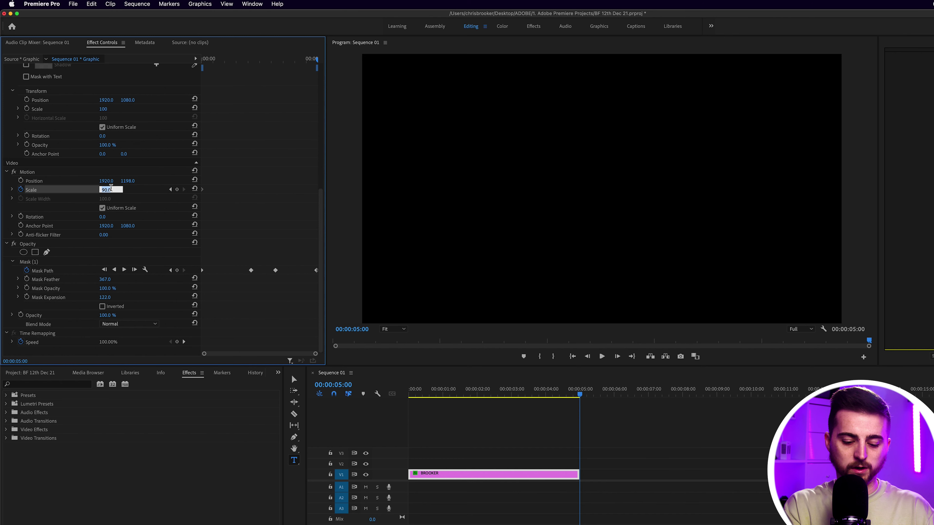
text(100)
key(Return)
drag(223, 61, 82, 78)
key(space)
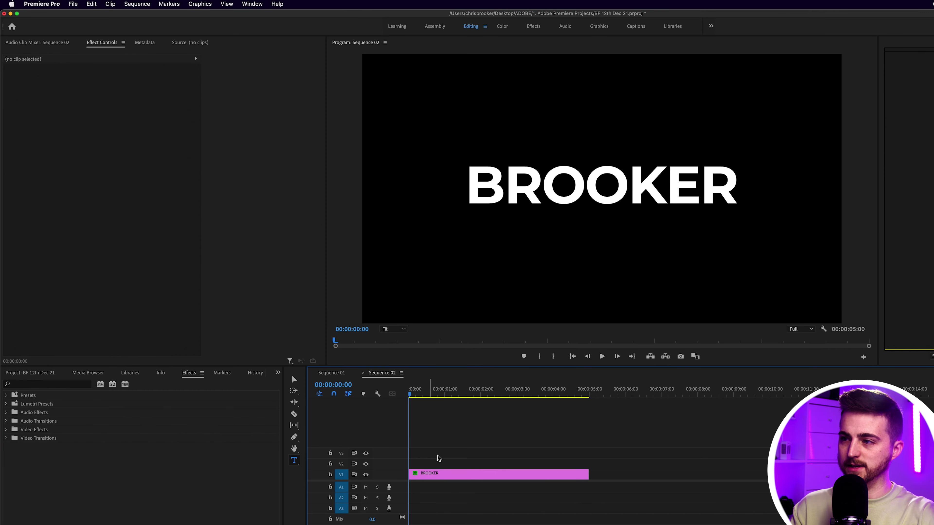
- Create a white FFFFFF colour matte as a new project item, keeping the default name Color Matte
click(470, 474)
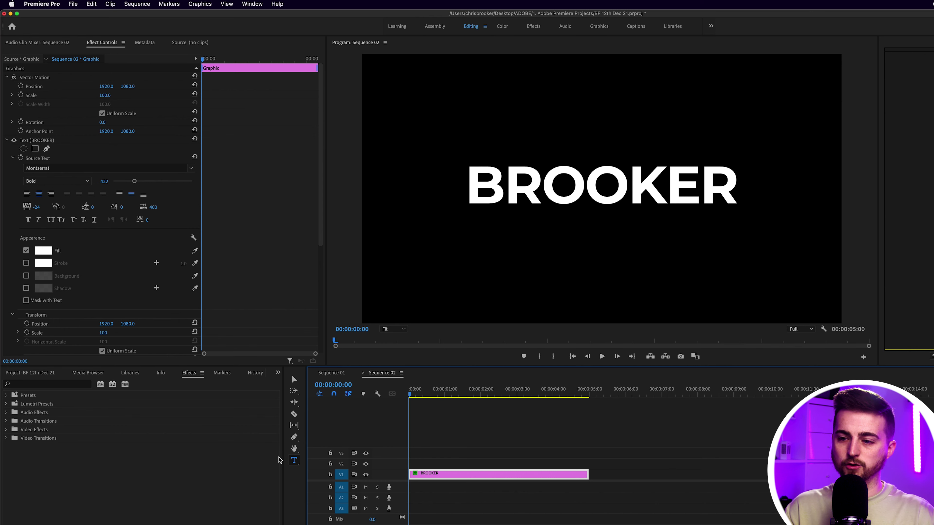
click(294, 379)
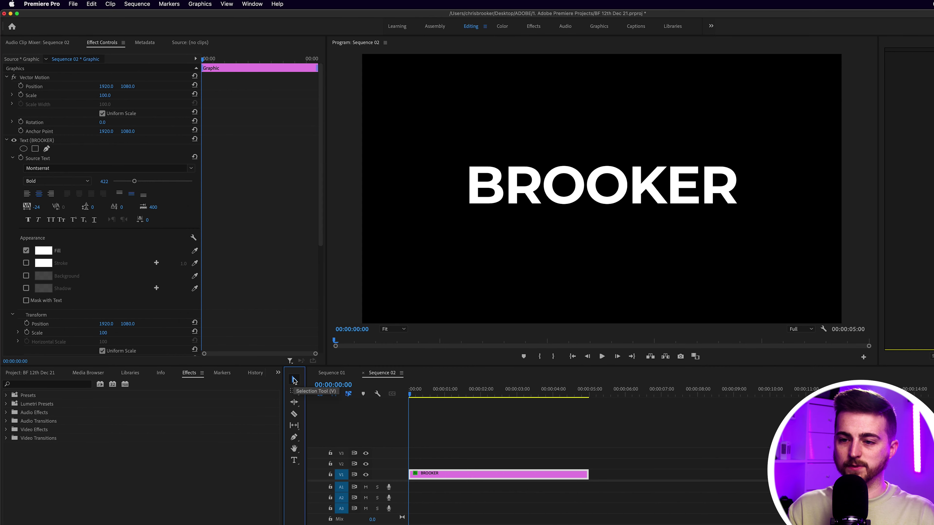
click(55, 373)
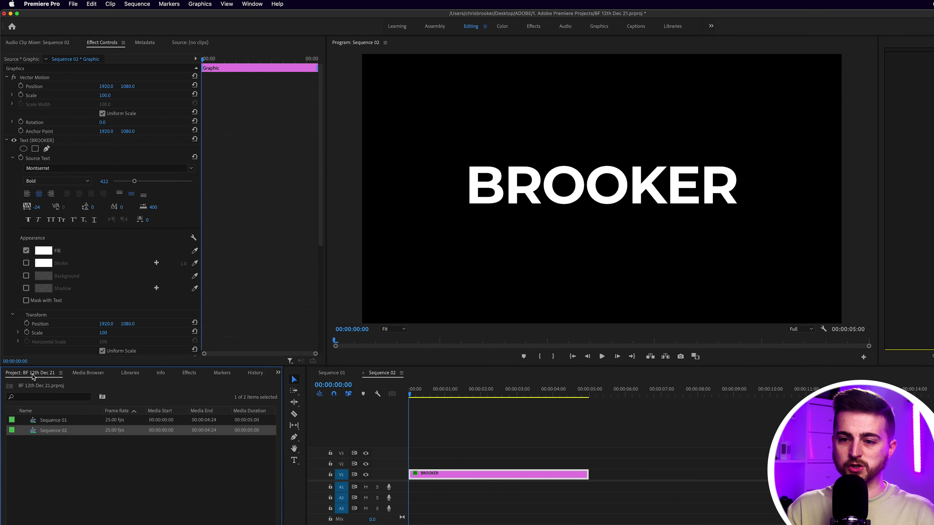
right_click(155, 460)
mouse_move(220, 443)
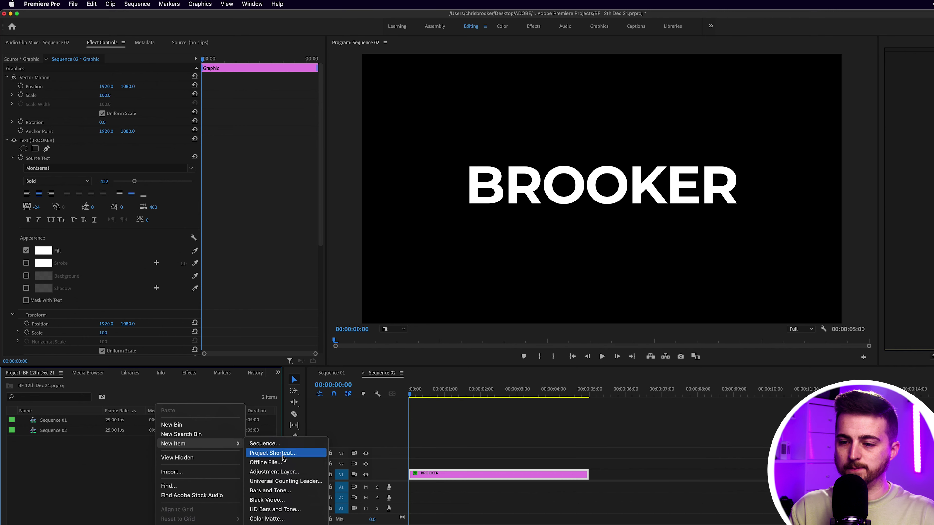
click(275, 518)
click(605, 333)
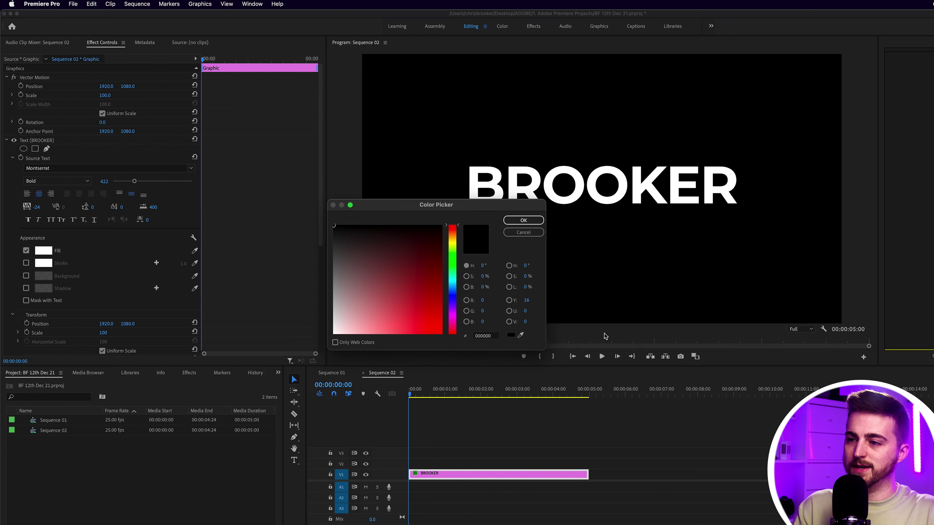
drag(372, 254, 333, 334)
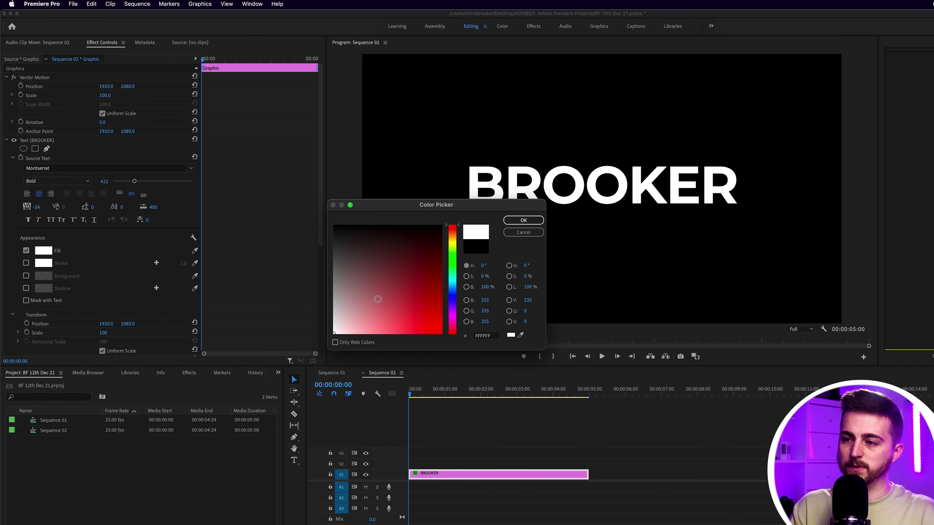
mouse_move(455, 235)
mouse_down()
mouse_move(455, 249)
mouse_move(447, 229)
mouse_up()
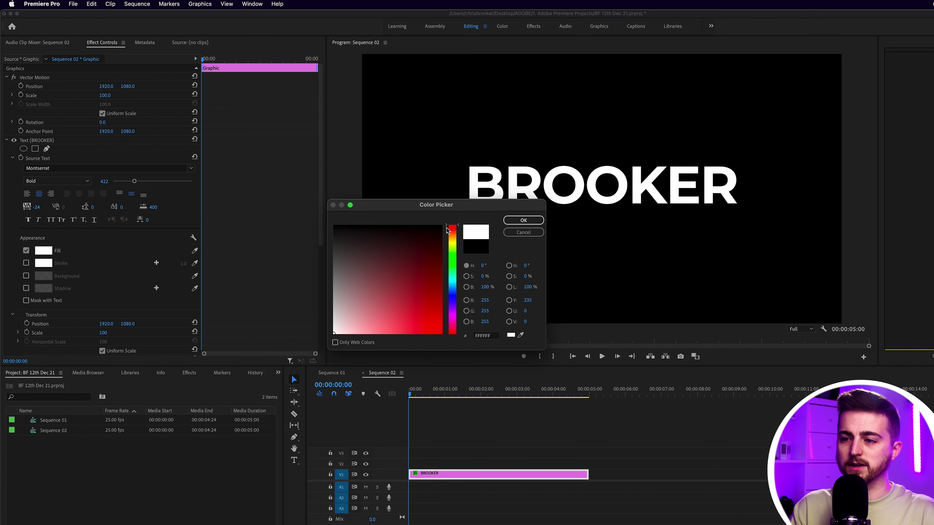
click(524, 220)
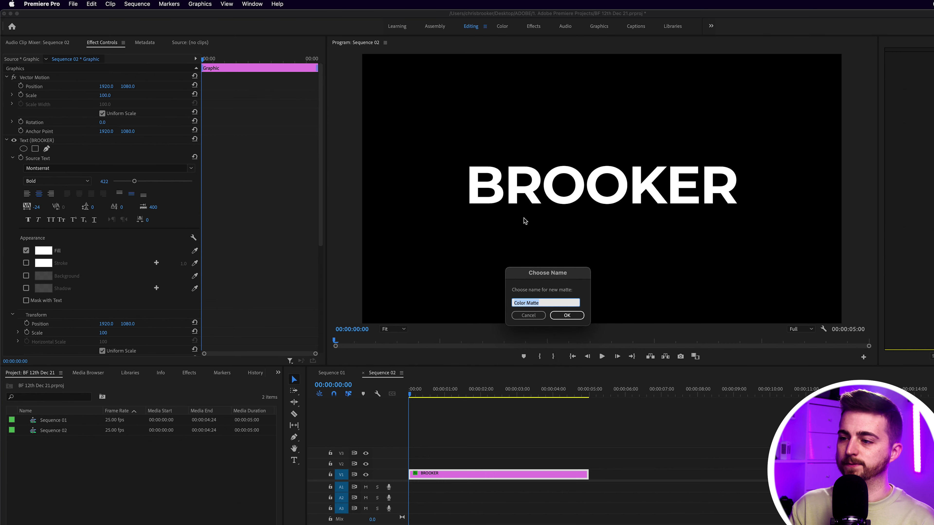
click(564, 318)
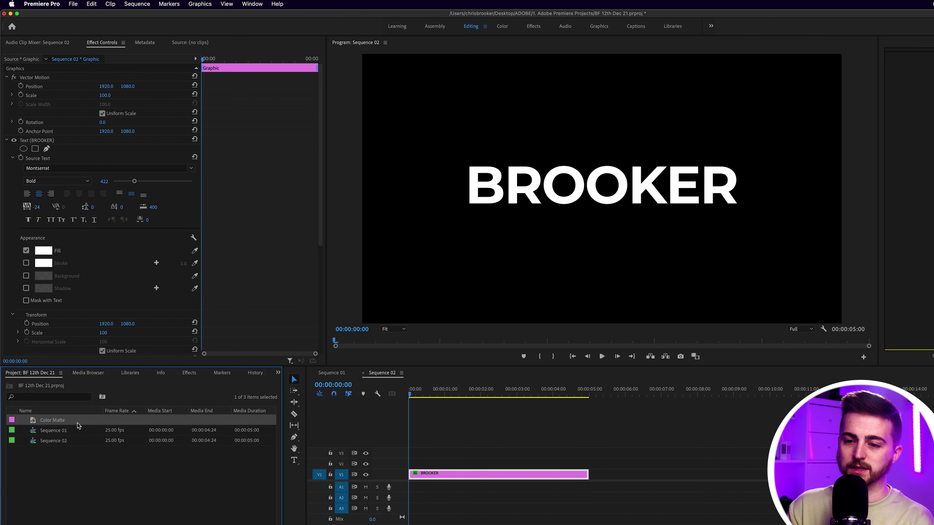
- Place the Color Matte on V2 above the BROOKER clip, starting at 00:00:00:00
drag(53, 422, 423, 465)
key(=)
click(423, 464)
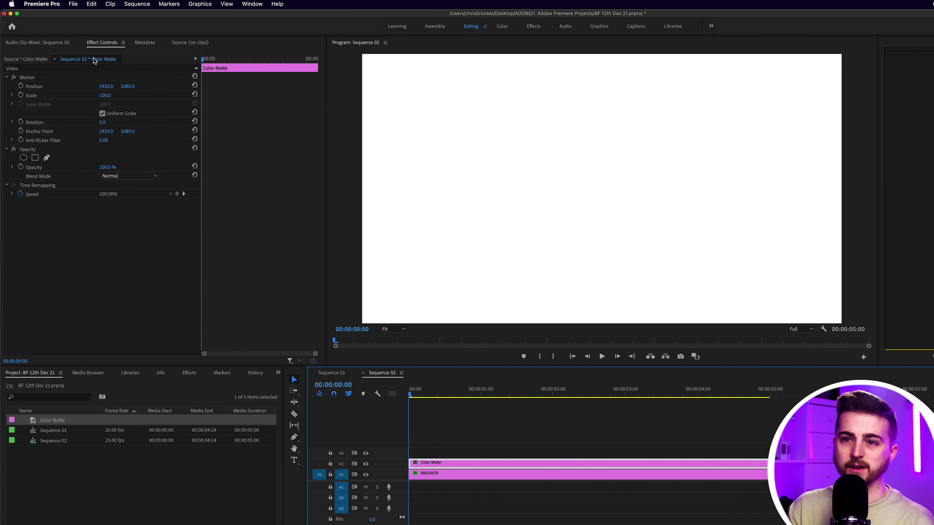
- Turn off Uniform Scale for the matte's Motion and set its Scale Width to 1
click(32, 78)
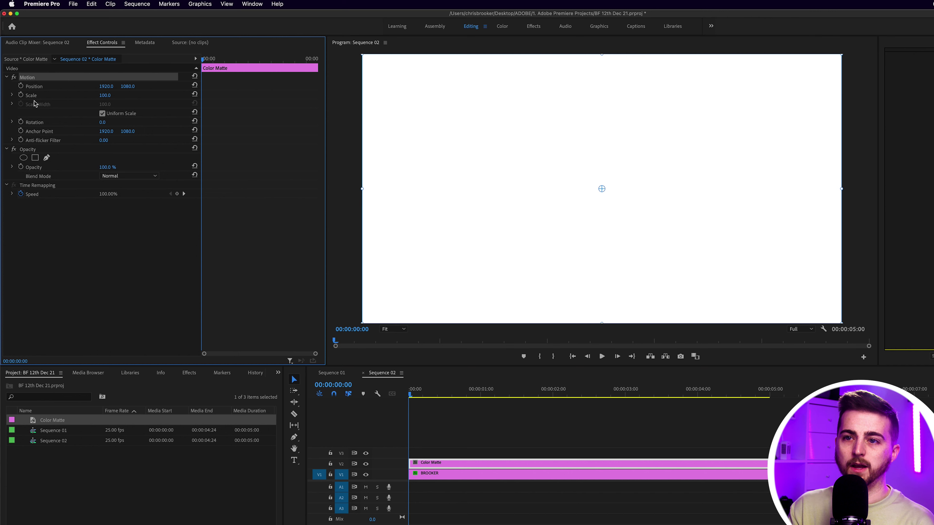
click(103, 114)
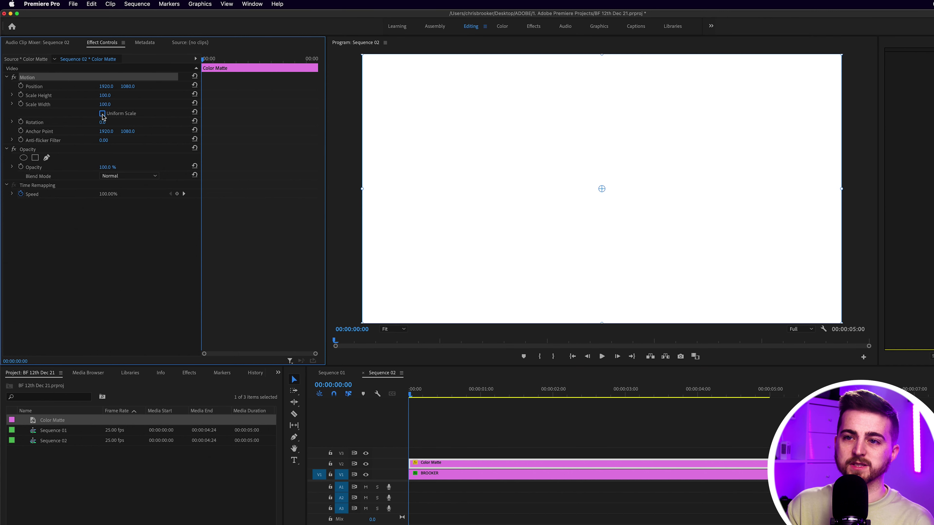
click(105, 104)
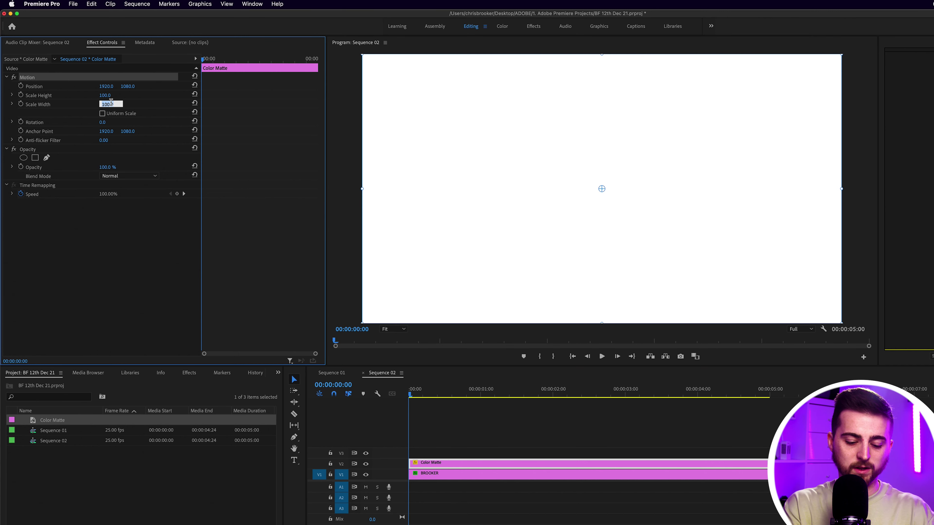
text(0.5)
key(Return)
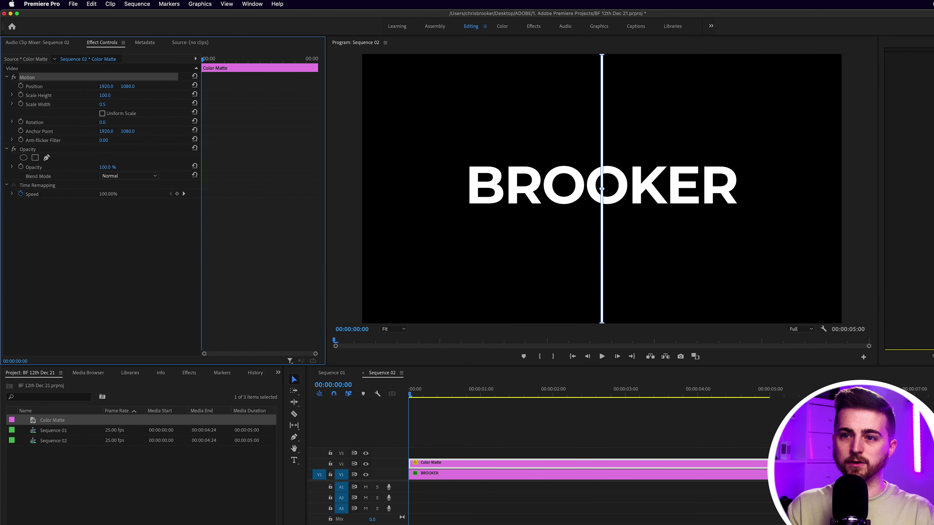
click(105, 105)
text(1)
key(Return)
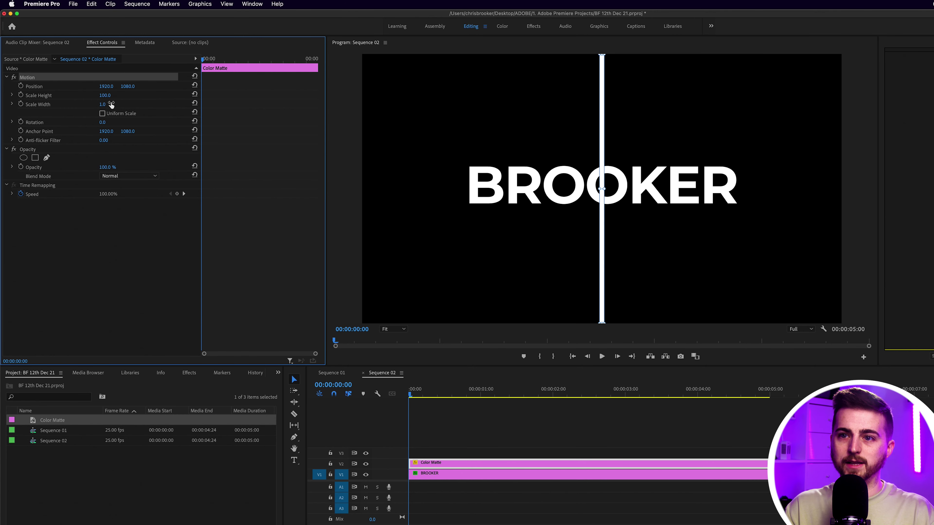
- Shorten the matte to a Scale Height of 21 and position it beside the title's first letter at 642, 1060
drag(114, 95, 65, 89)
click(443, 434)
click(446, 462)
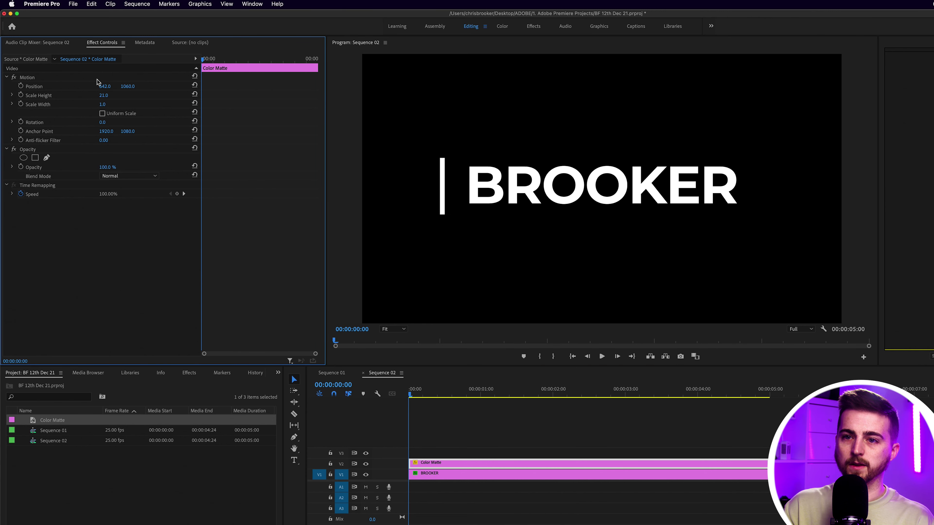
- Enable Scale Width keyframing for the matte at 00:00:00:07
click(475, 417)
key(=)
drag(422, 395, 478, 396)
click(509, 465)
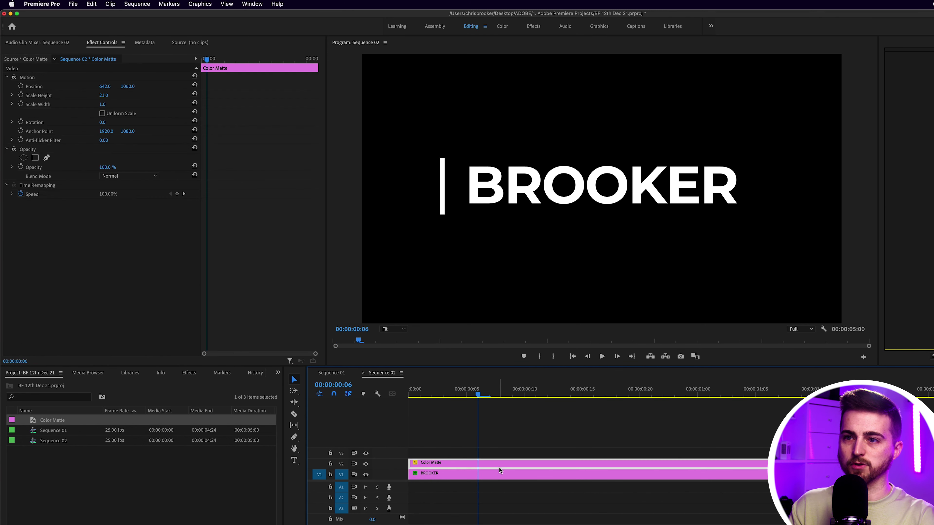
drag(207, 59, 208, 59)
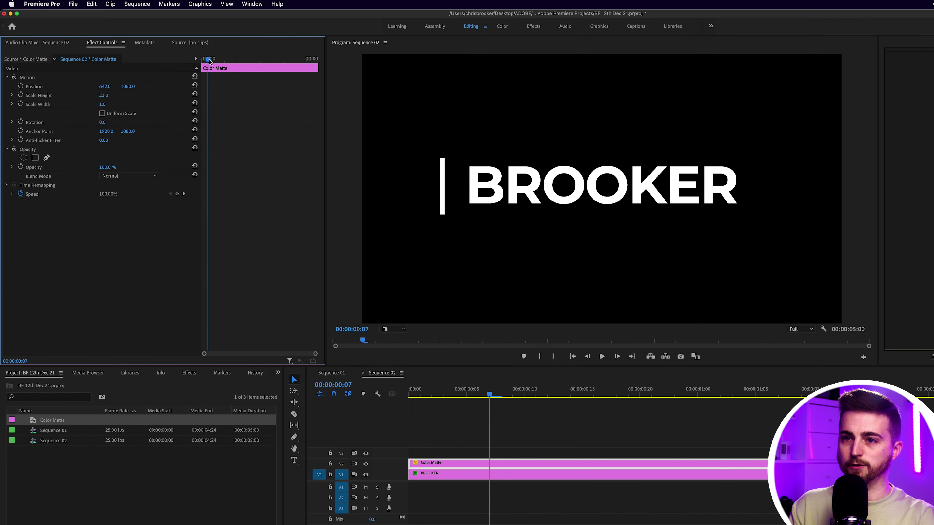
click(21, 104)
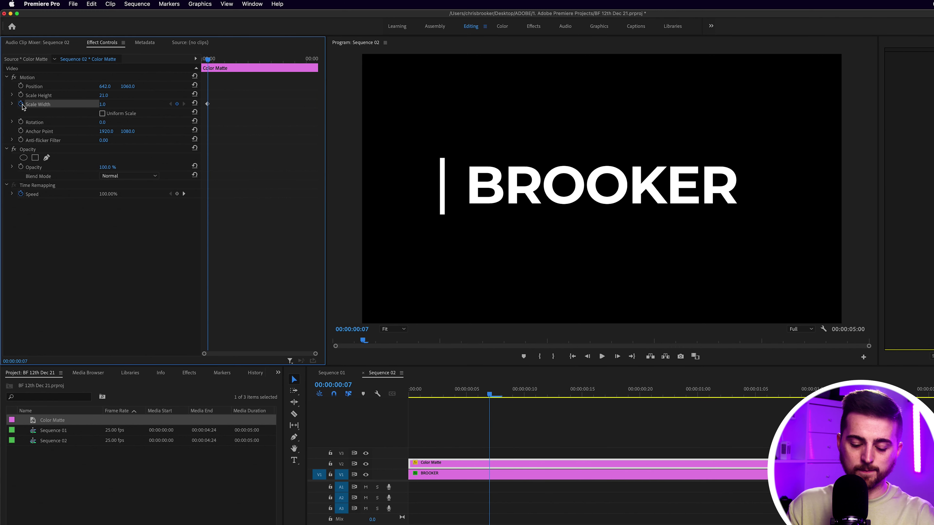
- Add a Scale Width keyframe of 2 a few frames before the matte's existing keyframe
key(Left)
key(Left)
key(Left)
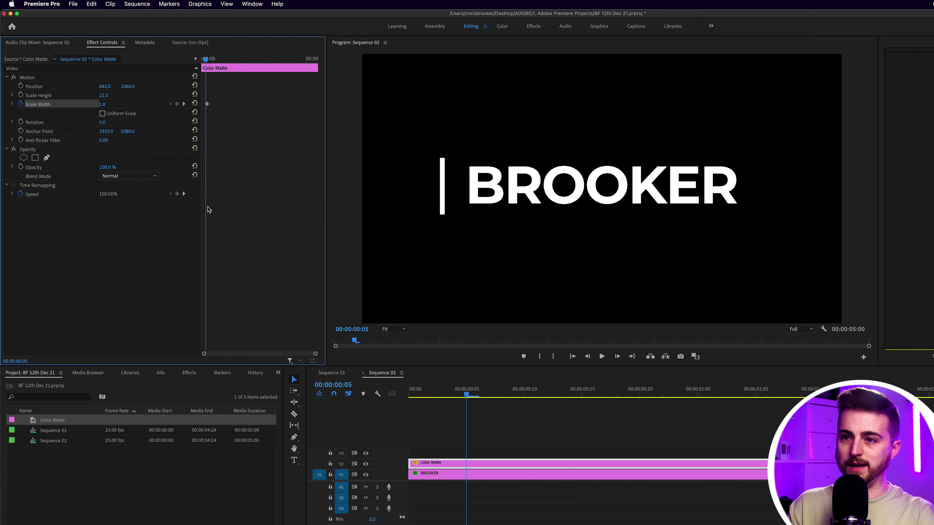
click(111, 103)
key(Return)
- Set the matte's Scale Width to 0 at the clip's start, preview it, and enable Position keyframing at 00:00:00:21
drag(443, 392, 380, 393)
click(107, 104)
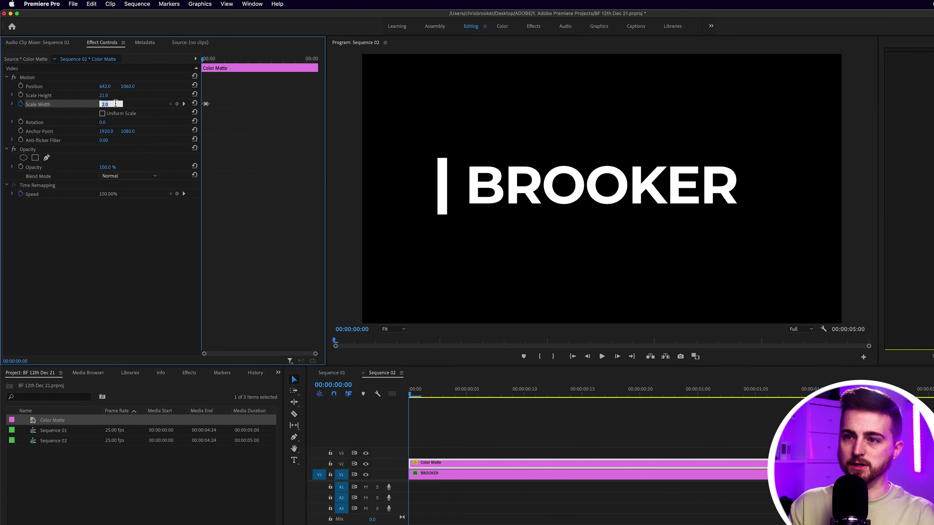
text(0)
key(Return)
key(space)
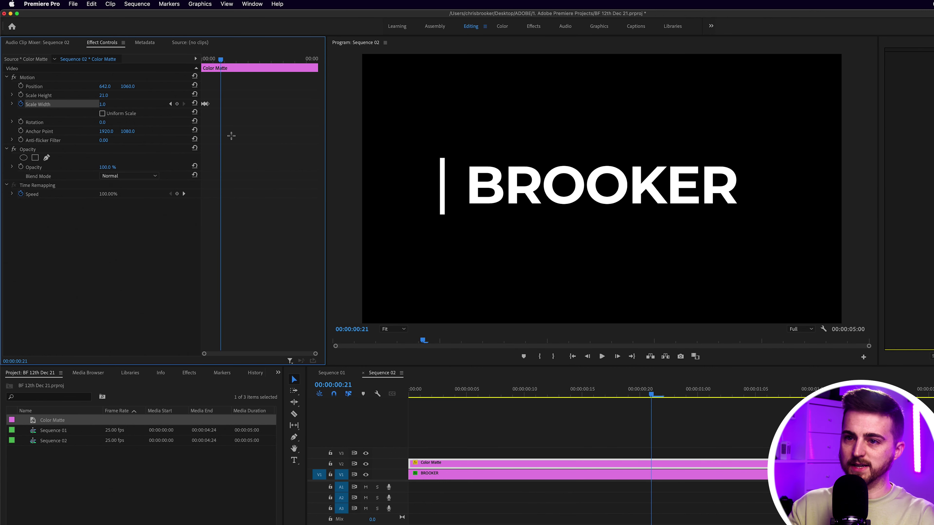
click(21, 85)
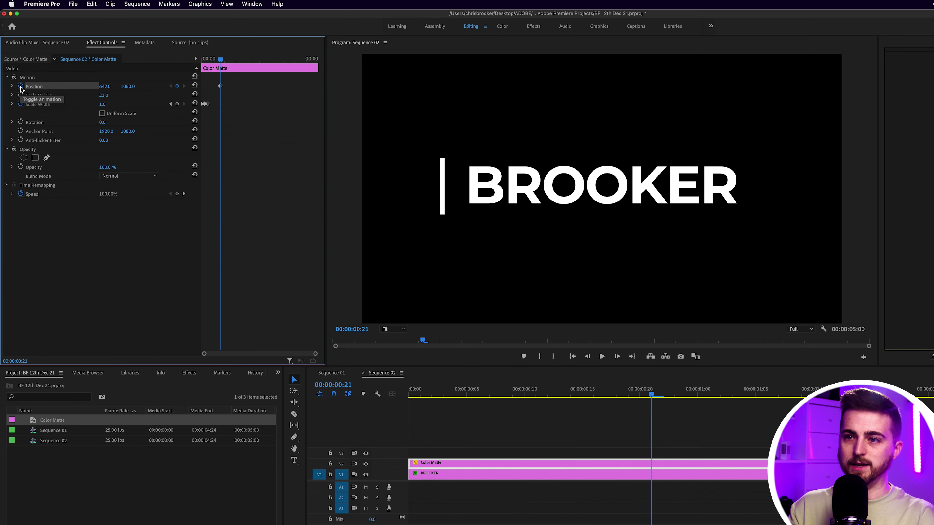
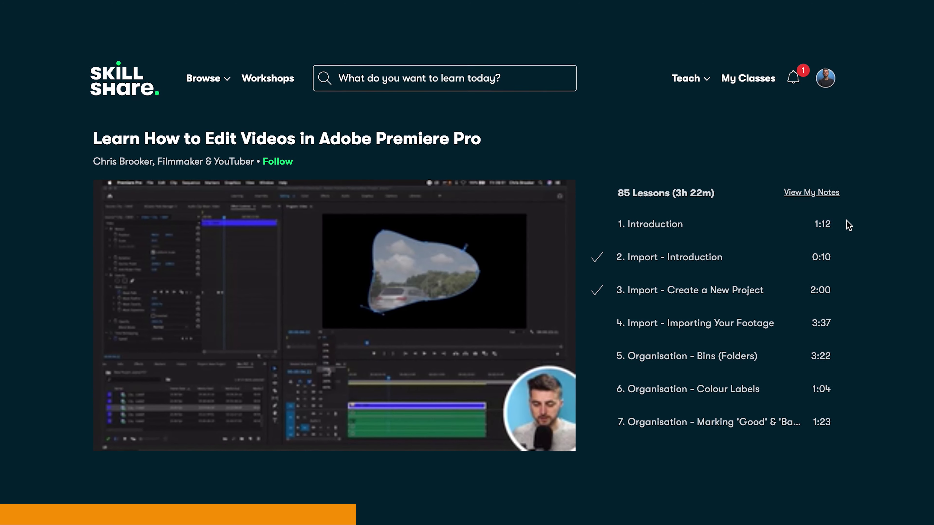
scroll(780, 353, down, 1)
scroll(785, 355, down, 9)
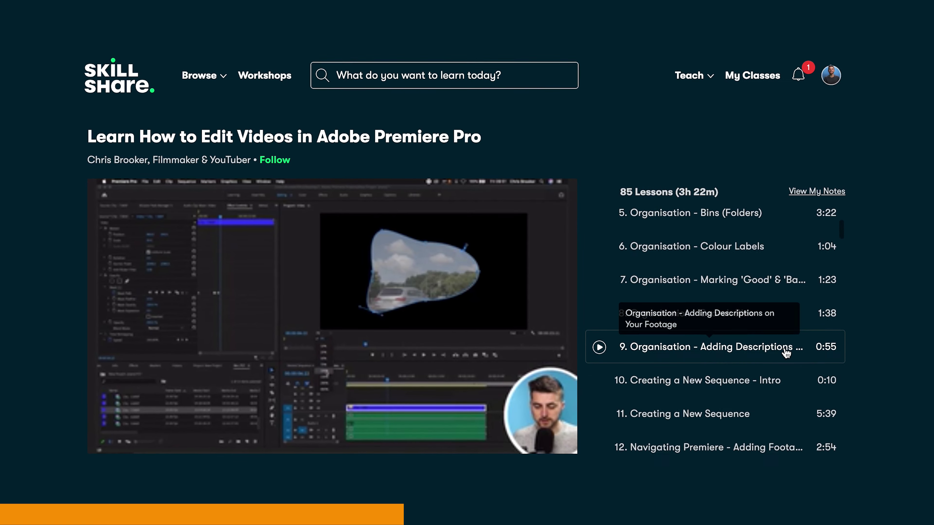
scroll(789, 355, down, 5)
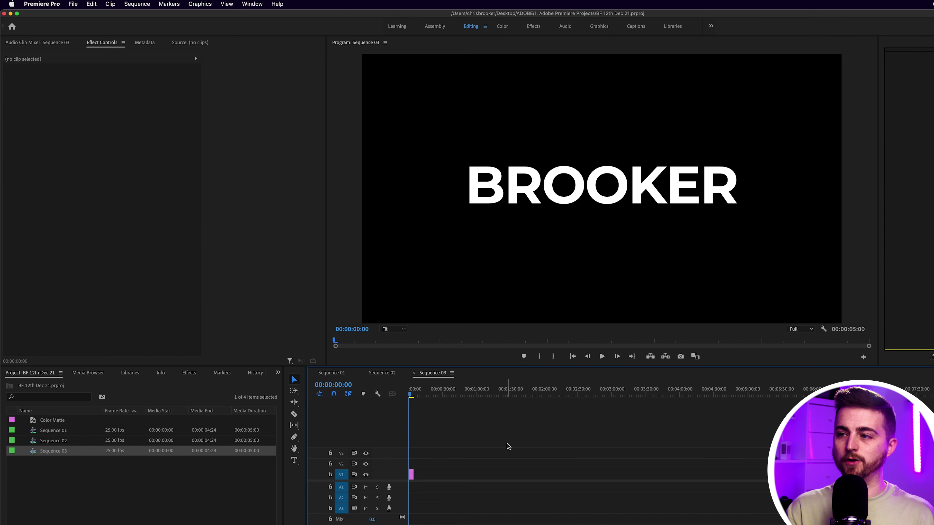
- Delete every letter after the B from the BROOKER title text in Sequence 03
key(equal)
key(equal)
key(equal)
key(equal)
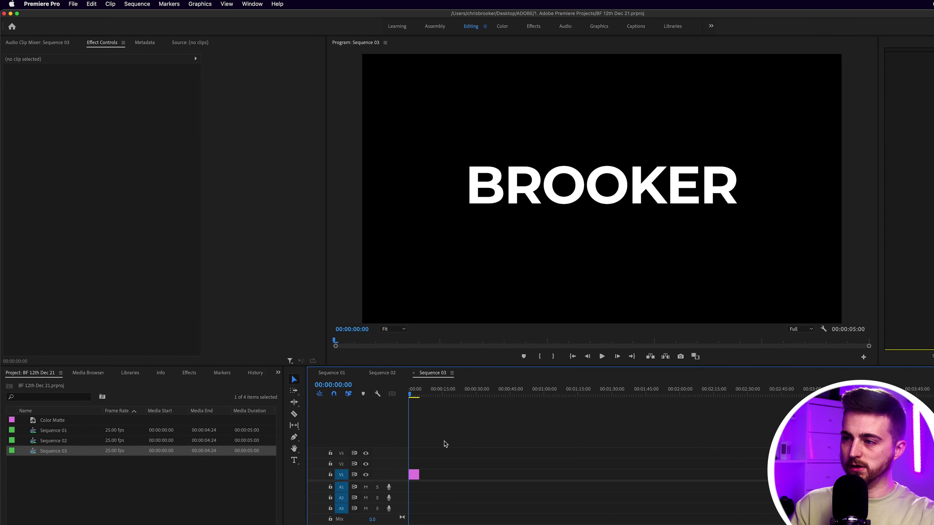
click(440, 474)
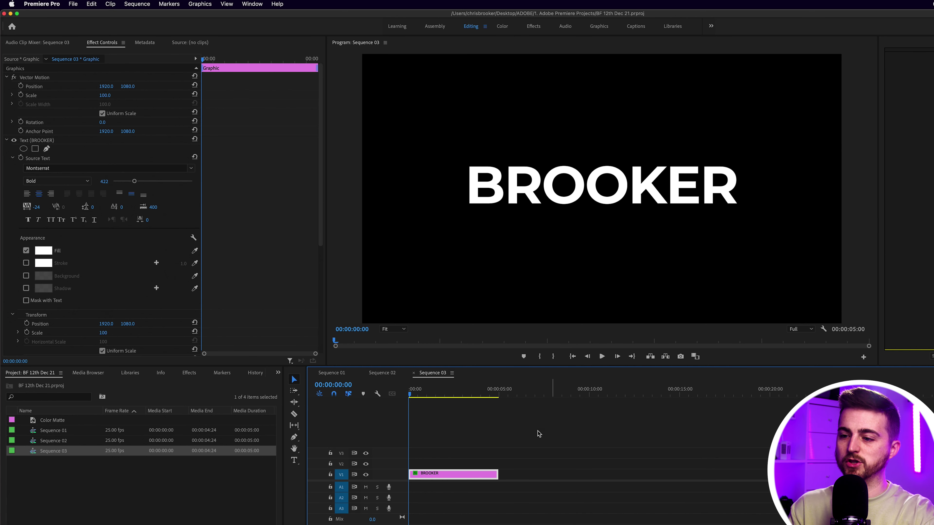
click(513, 176)
double_click(499, 186)
drag(504, 183, 786, 185)
key(BackSpace)
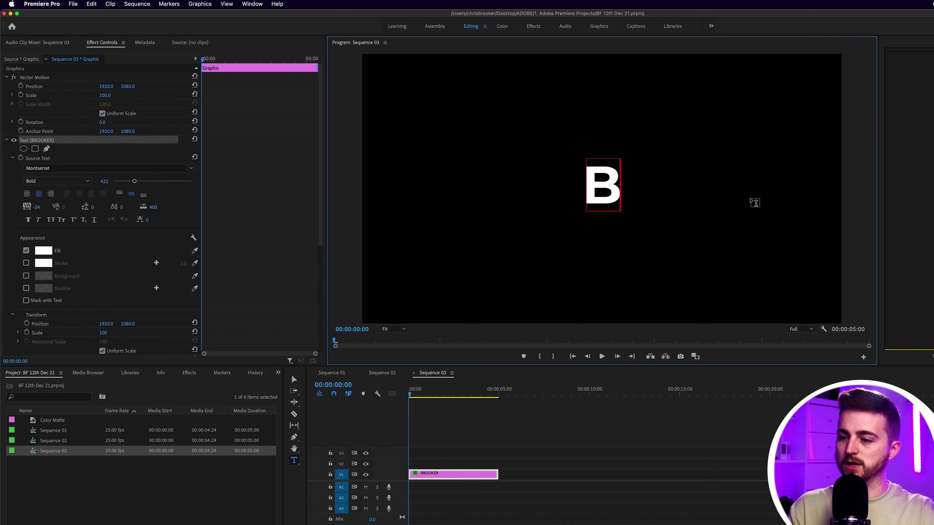
- Set the B clip's Motion Anchor Point to 1920, 929 so that it sits at the centre of the letter
click(549, 450)
click(467, 479)
scroll(226, 173, down, 5)
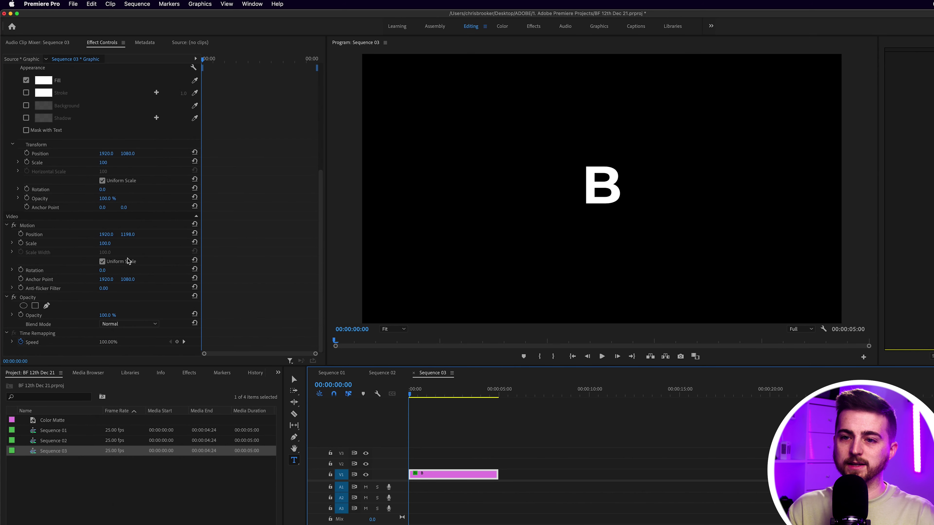
click(30, 226)
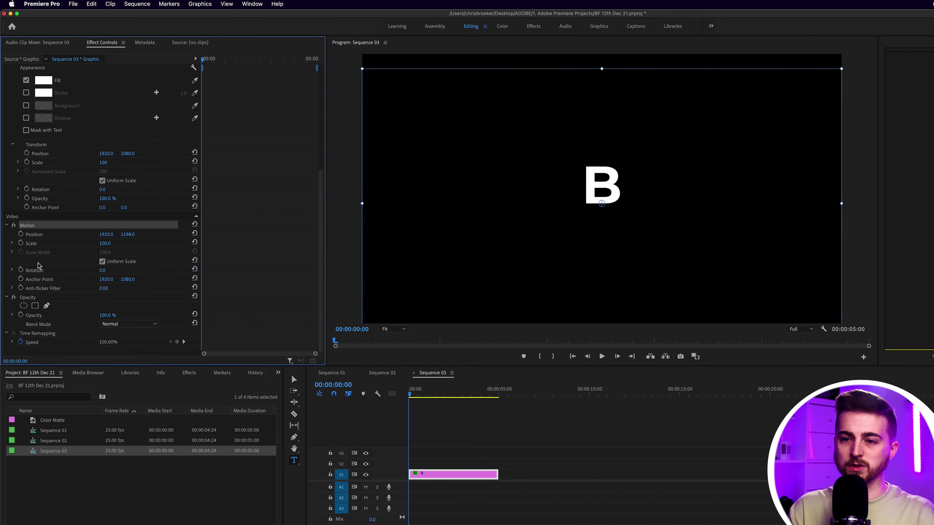
drag(123, 280, 87, 279)
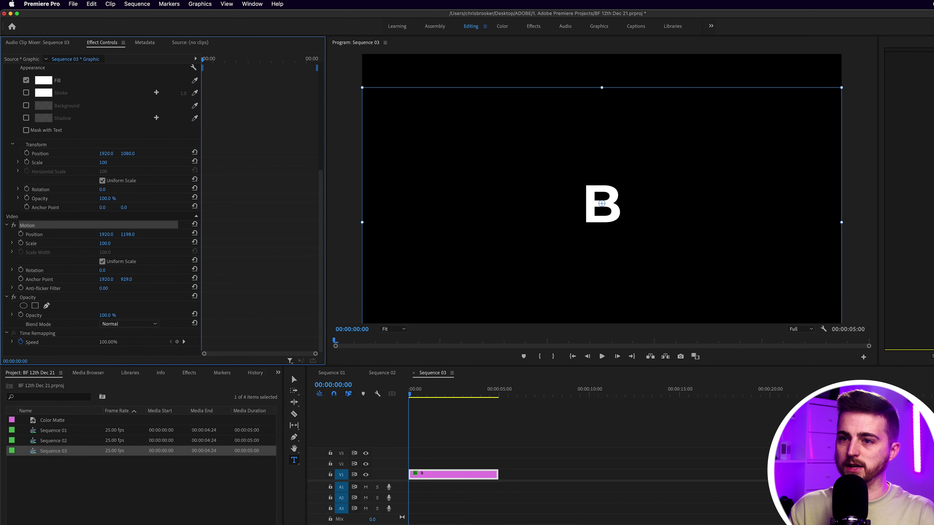
- Set the B clip's Motion Scale to 0 and enable Scale keyframing at 00:00:00:00
click(434, 474)
click(172, 69)
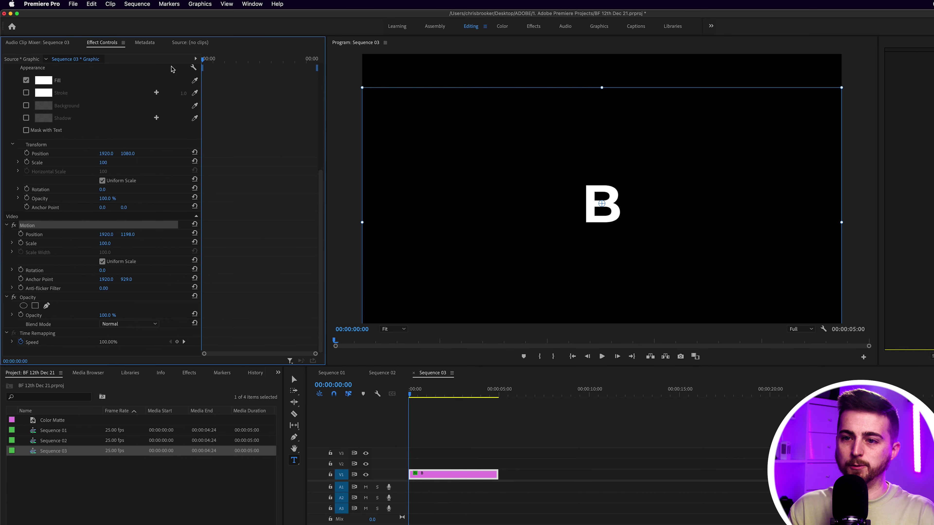
click(112, 242)
key(Return)
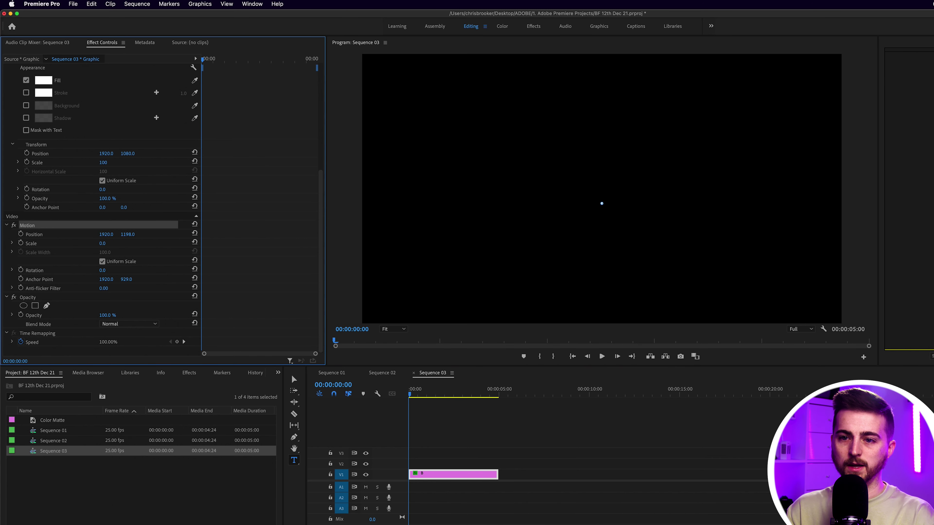
click(21, 244)
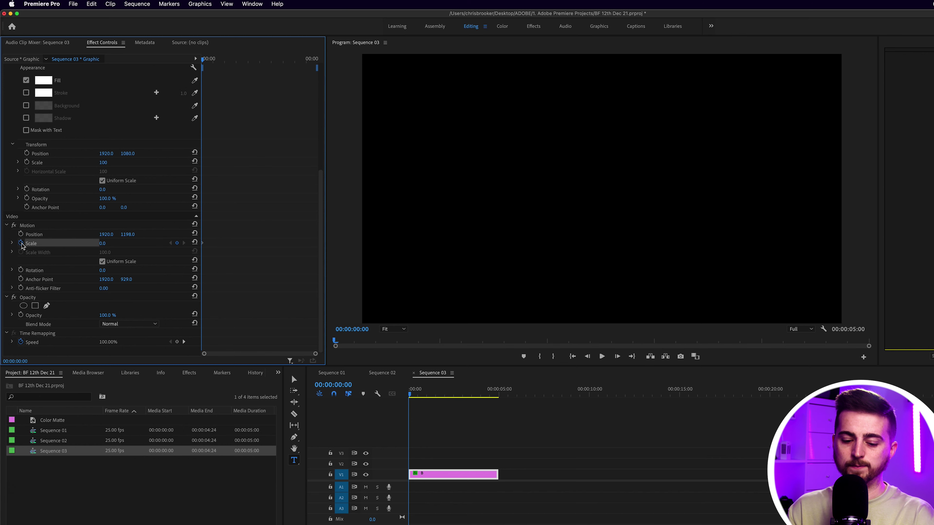
- Add a Motion Scale keyframe of 120 to the B clip at 00:00:00:05
key(equal)
key(equal)
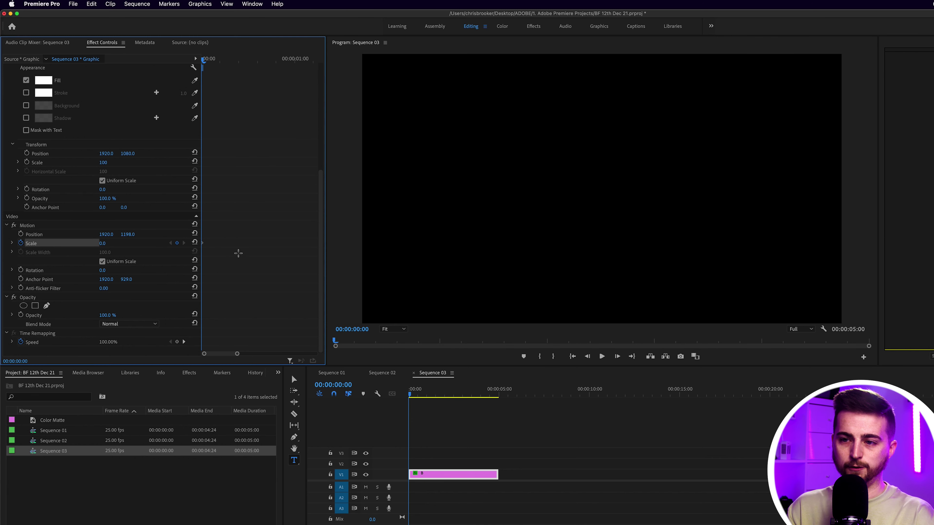
key(Right)
key(Right)
key(Right)
key(Right)
key(Right)
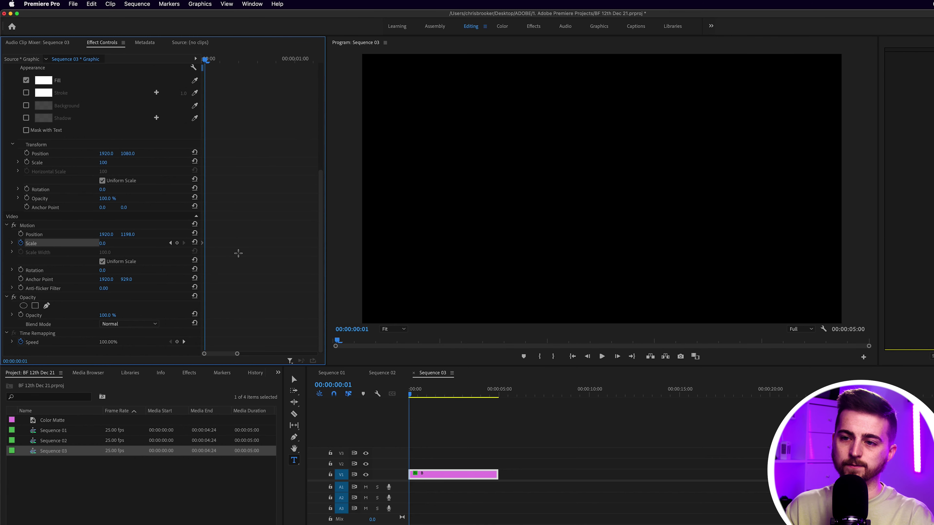
click(111, 243)
text(120)
key(Return)
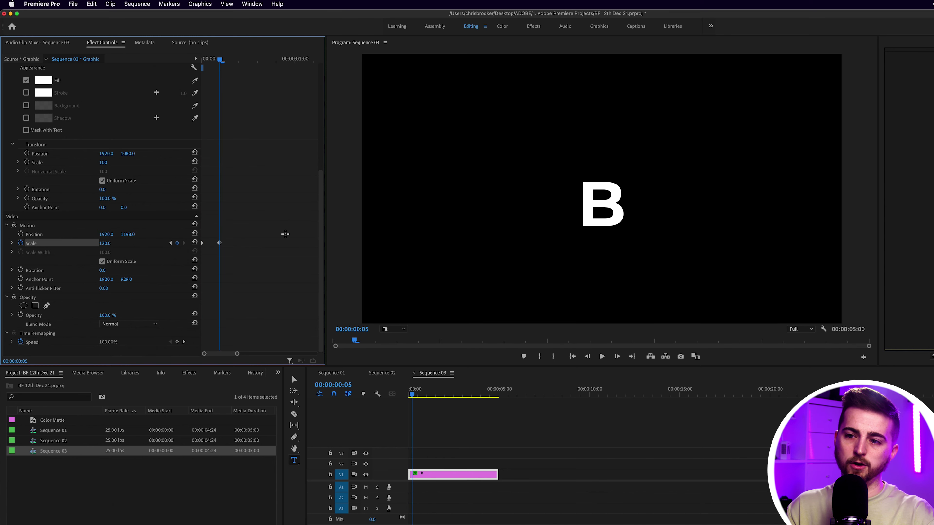
- Add a Motion Scale keyframe of 100 to the B clip at 00:00:00:10
key(Right)
key(Right)
key(Right)
key(Right)
key(Right)
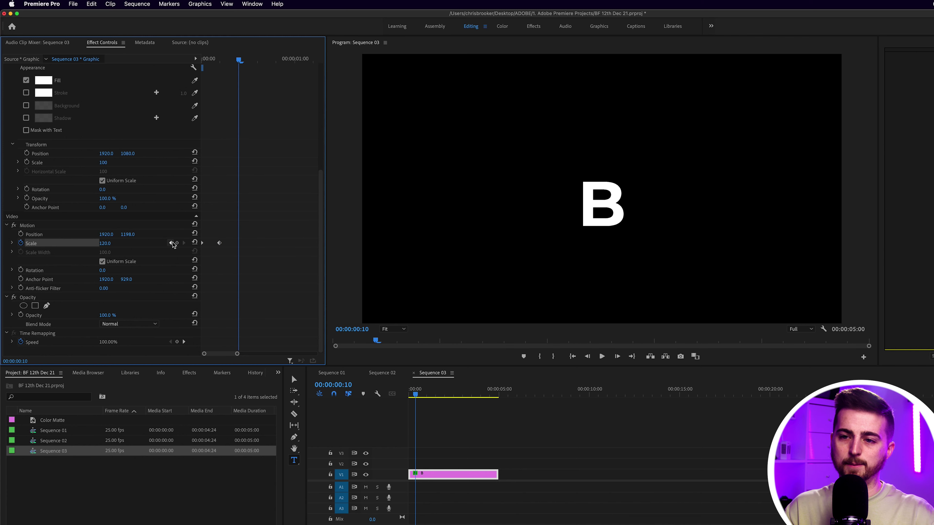
click(112, 242)
text(100)
key(Return)
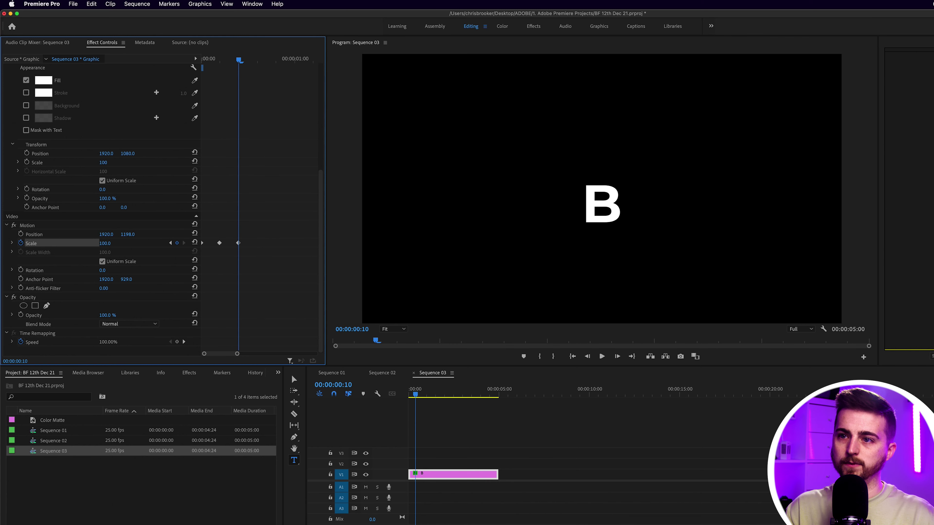
- Play the B clip's scale animation repeatedly from the start to check its timing
drag(239, 60, 168, 59)
key(space)
key(space)
drag(257, 62, 136, 64)
key(space)
key(space)
drag(245, 60, 130, 52)
key(space)
key(space)
- Move the B clip vertically to the middle of the frame, at Motion Position 1920, 1069
click(25, 225)
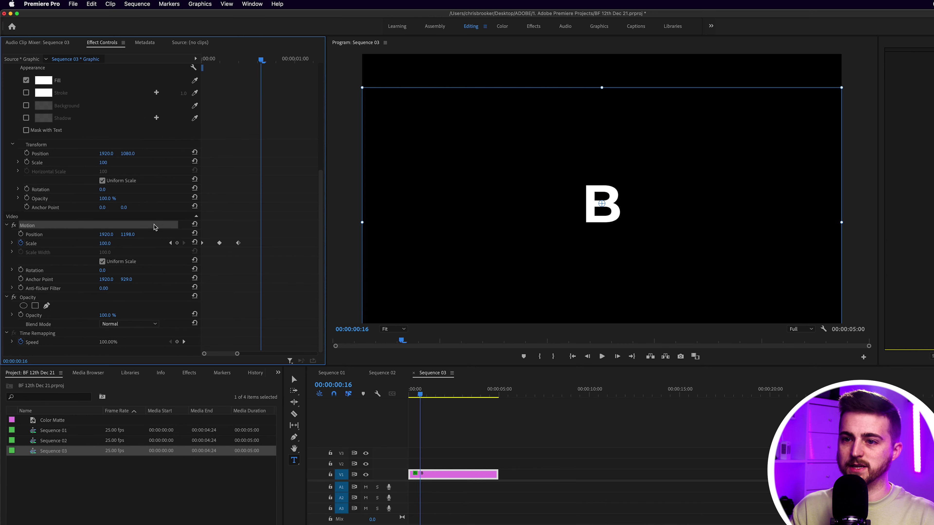
mouse_move(126, 234)
mouse_down()
mouse_move(33, 235)
mouse_move(137, 233)
mouse_up()
click(564, 476)
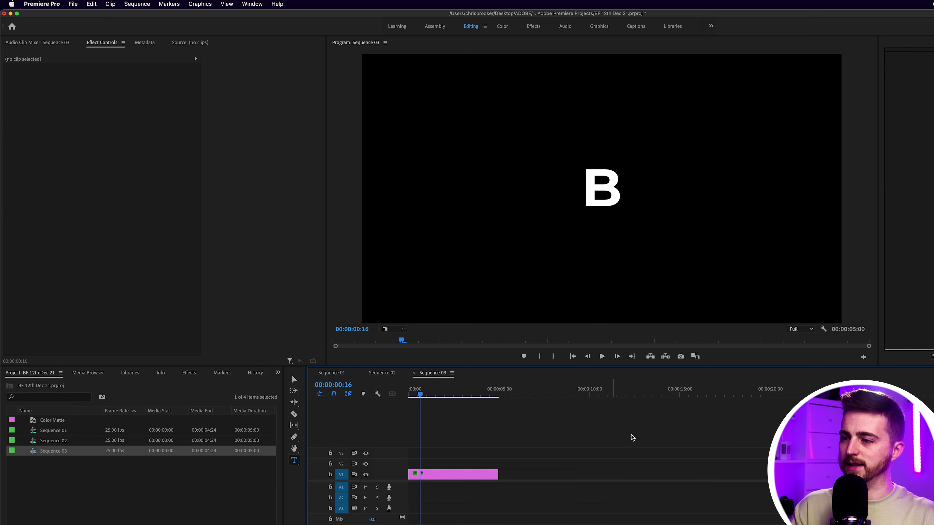
click(437, 475)
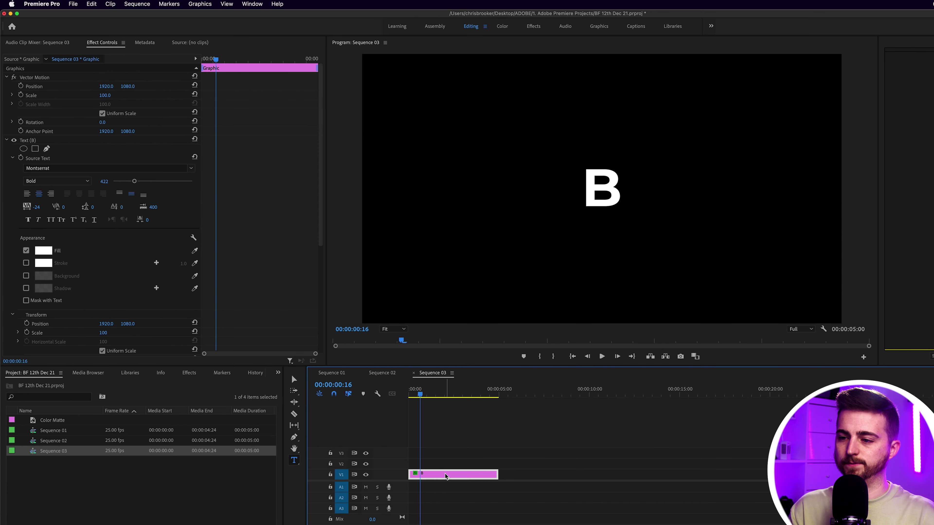
key(Home)
key(backslash)
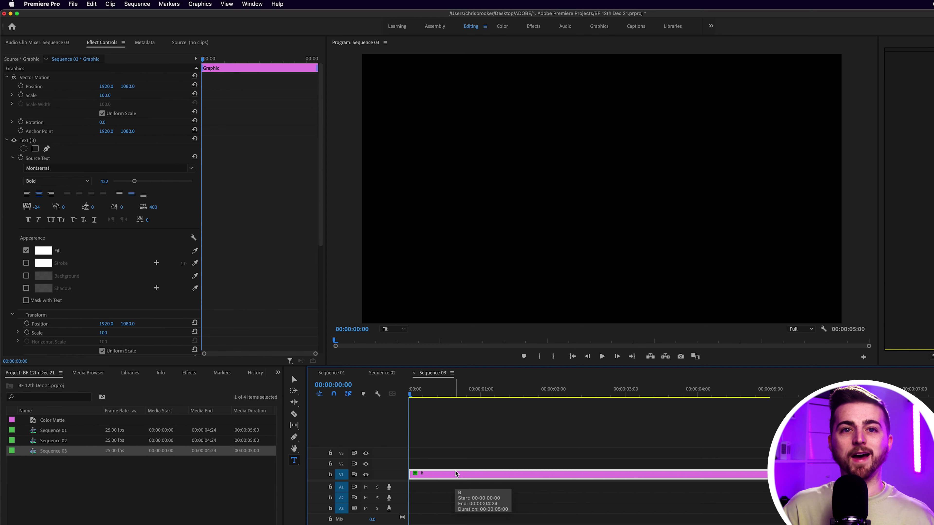
click(430, 465)
click(428, 475)
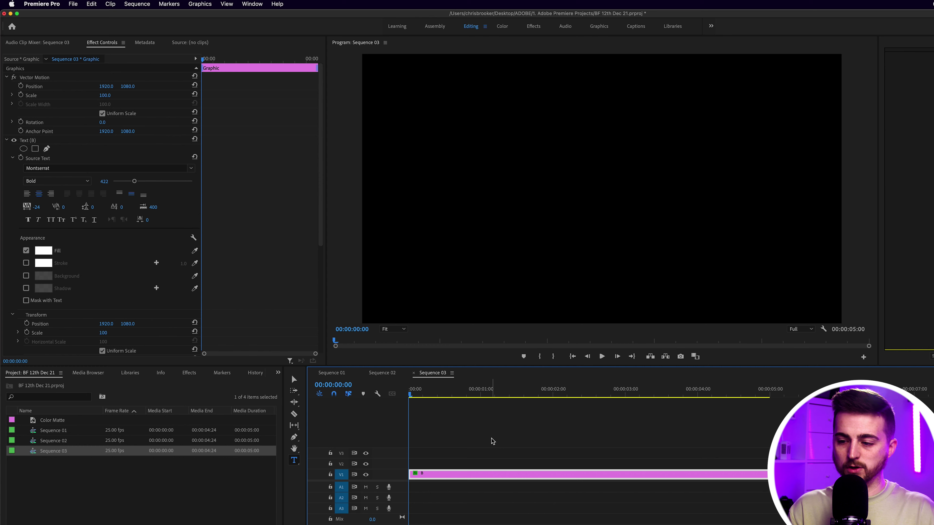
drag(585, 394, 804, 394)
key(super+v)
click(823, 394)
click(542, 402)
key(minus)
key(minus)
click(575, 473)
key(BackSpace)
key(Home)
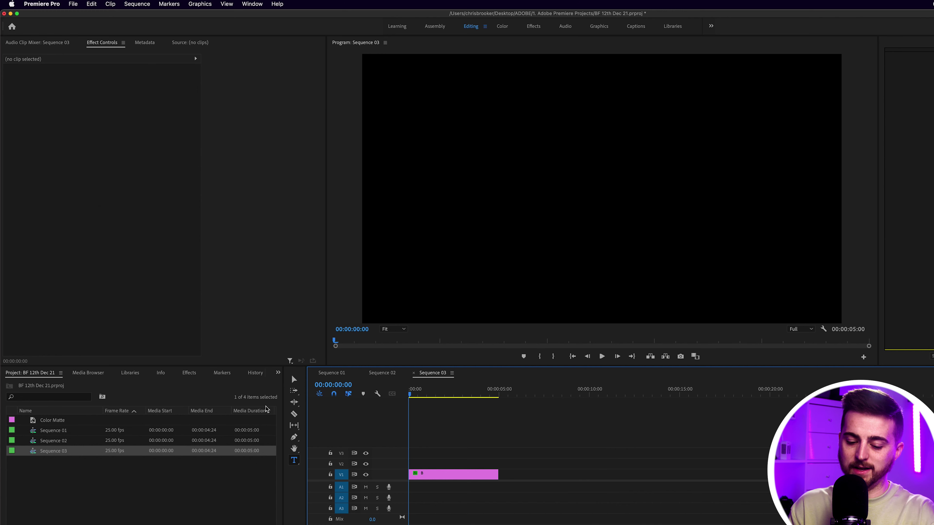
- Duplicate the B clip onto tracks V2 to V7, stacked at the same start time
key(equal)
click(427, 478)
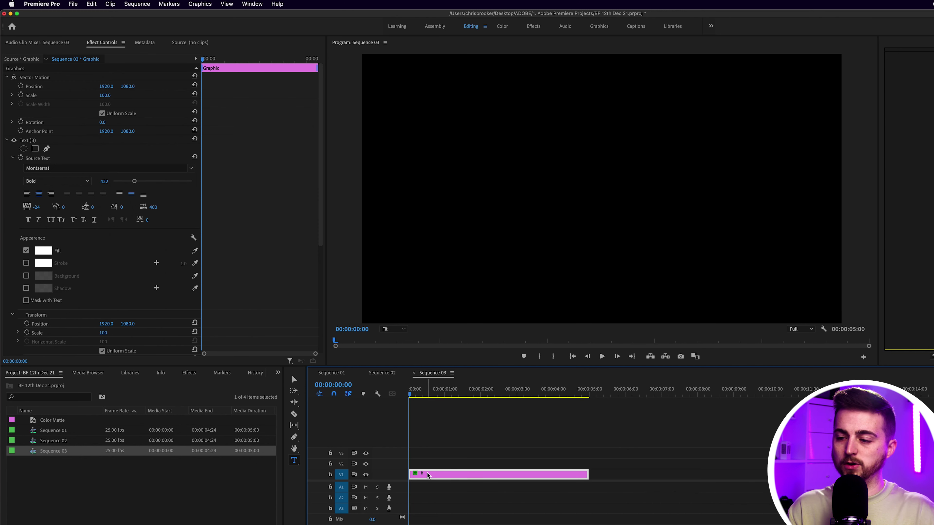
drag(443, 474, 463, 409)
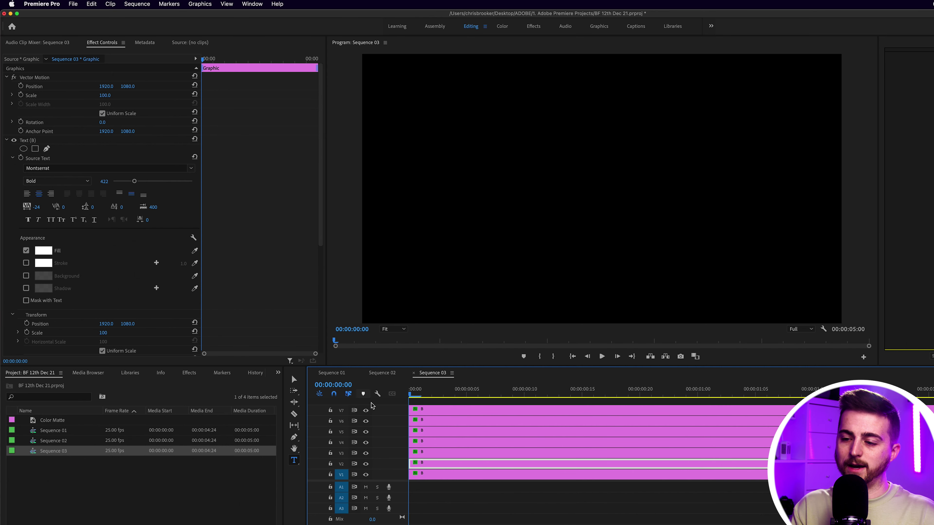
- Isolate track V2 at 00:00:00:08, replace its letter with R, and hide the track again
drag(367, 475, 366, 411)
drag(432, 395, 500, 394)
click(366, 464)
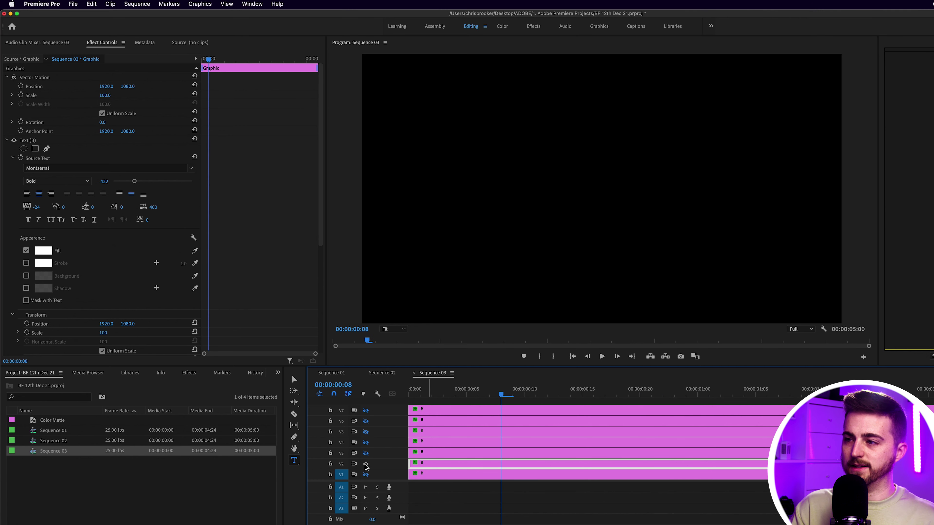
click(604, 214)
double_click(604, 213)
text(R)
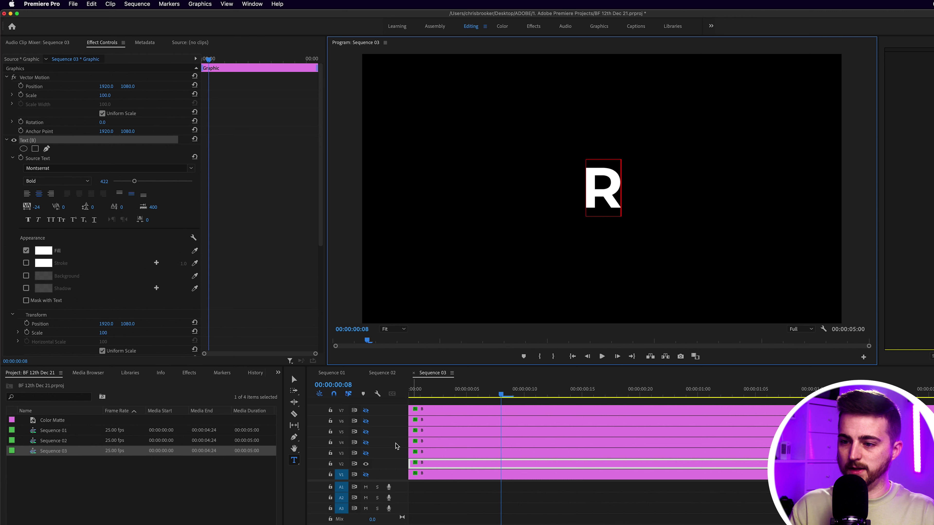
click(367, 464)
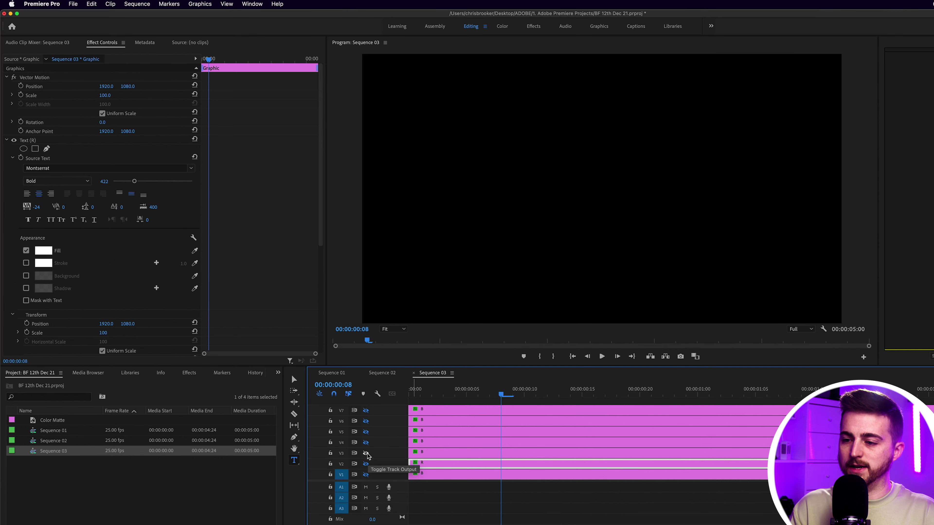
- Change the letters on tracks V3, V4 and V5 to O, O and K, showing one track at a time
click(368, 456)
click(602, 195)
double_click(602, 194)
text(O)
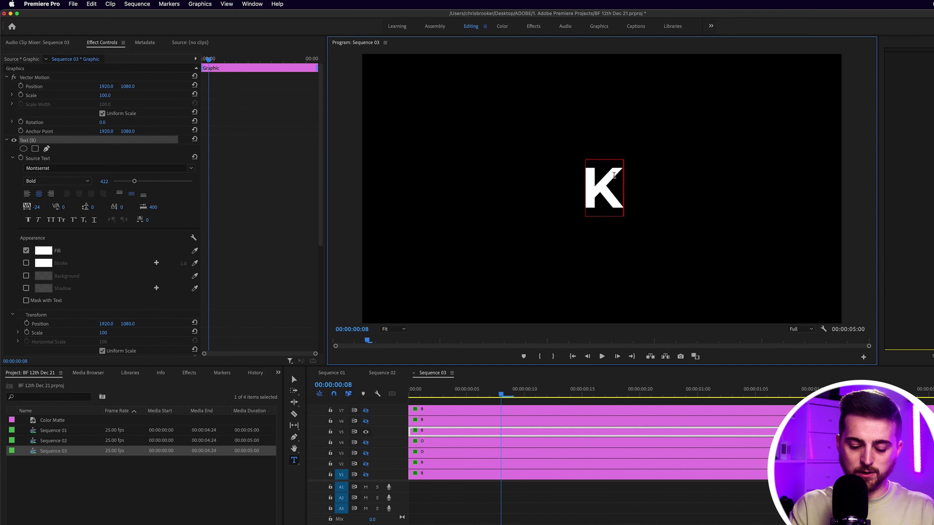
click(365, 432)
- Change the letter on track V6 to E and the letter on track V7 to R
click(366, 421)
click(603, 188)
double_click(603, 187)
text(E)
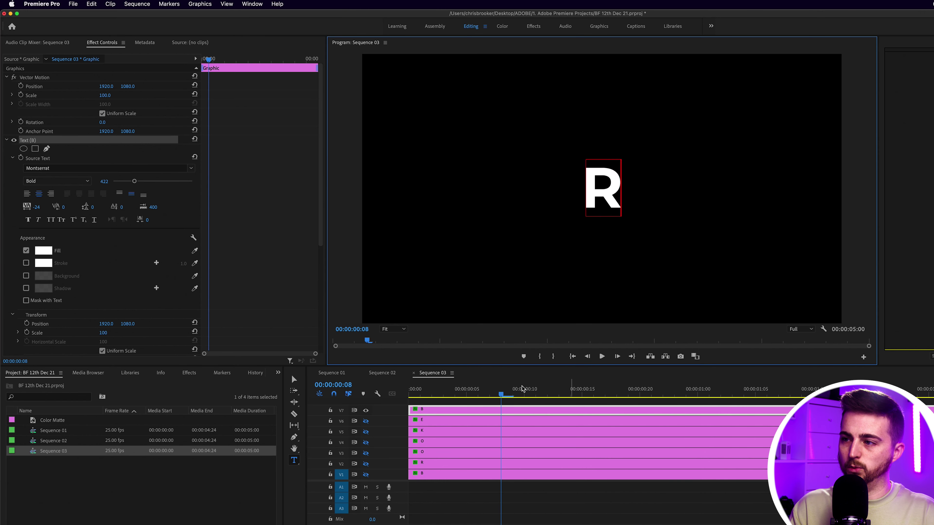
- Move the playhead to 00:00:00:20 and turn the output of tracks V1 to V6 back on
key(space)
key(space)
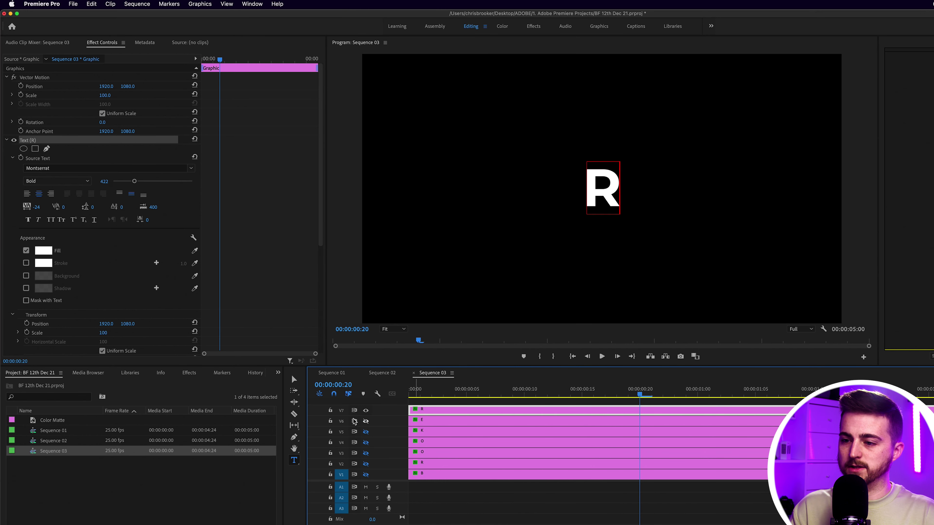
click(365, 421)
click(366, 432)
click(366, 442)
click(366, 453)
click(365, 463)
click(366, 474)
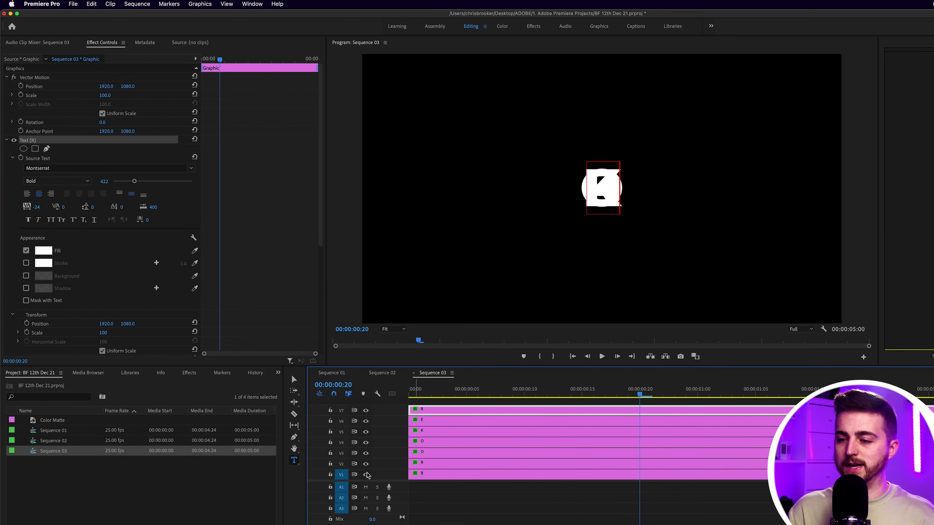
- Spread the letter clips horizontally with Motion Position to spell BROOKER, placing the first R at X 1044 and the last R at 2670
click(460, 474)
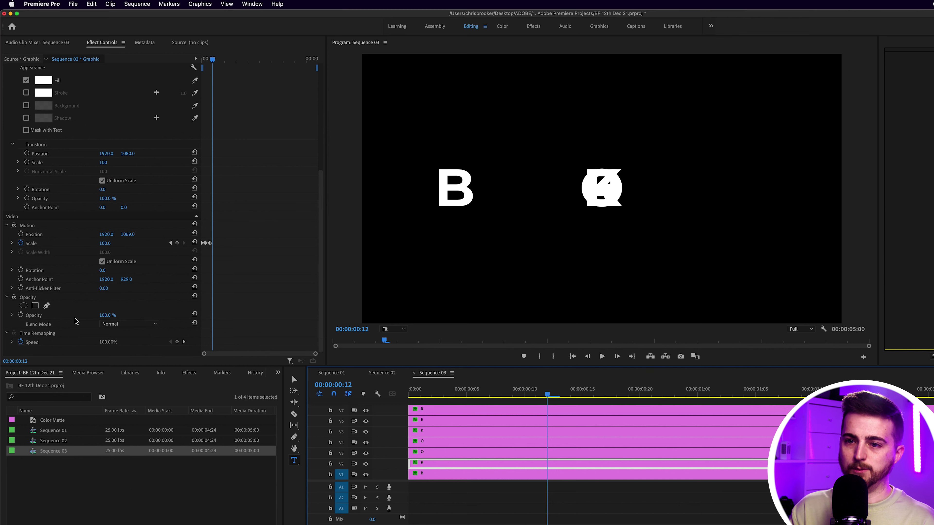
drag(105, 234, 65, 235)
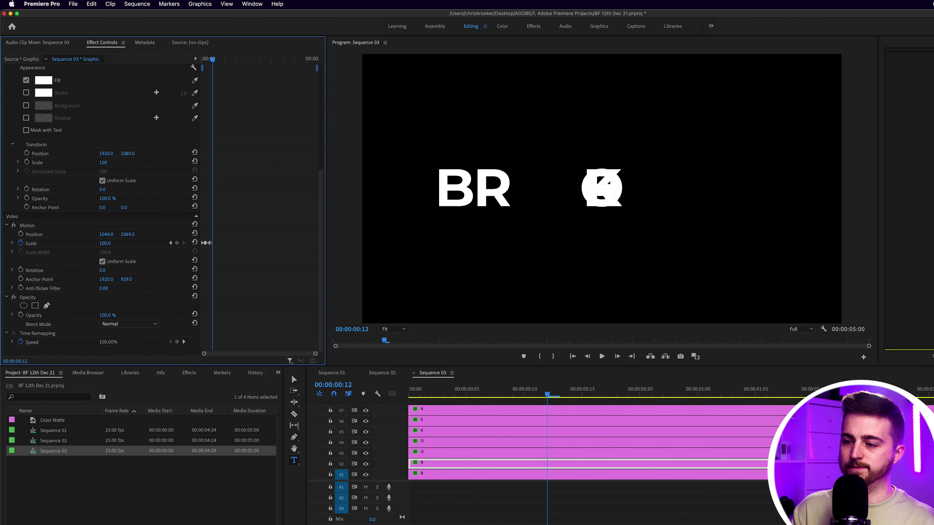
click(435, 454)
scroll(238, 129, down, 5)
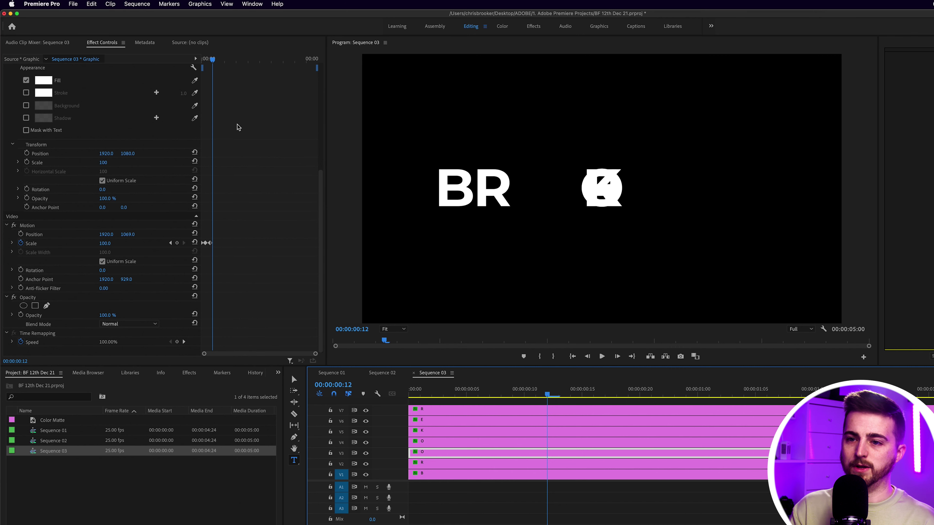
drag(106, 234, 77, 235)
click(479, 441)
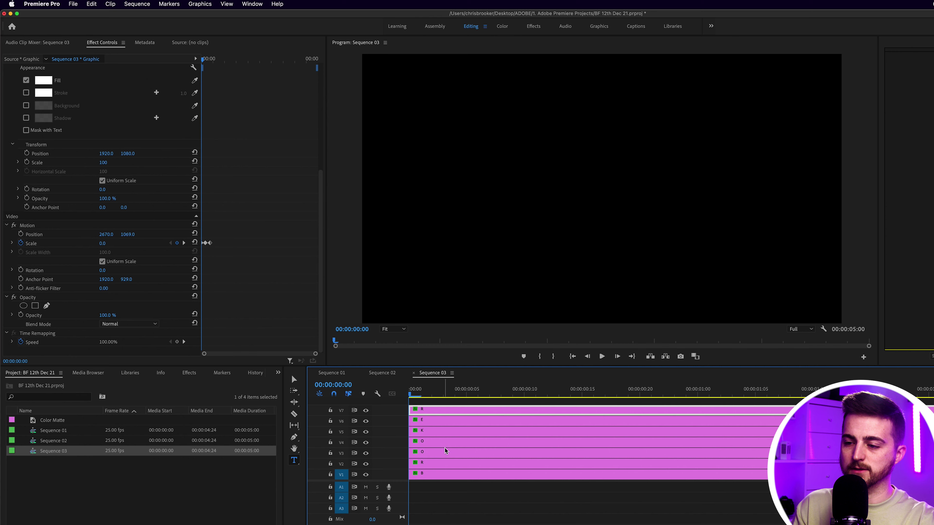
- Shift the R clip on track V2 so that it starts at 00:00:00:03
key(space)
click(424, 463)
drag(423, 465, 459, 465)
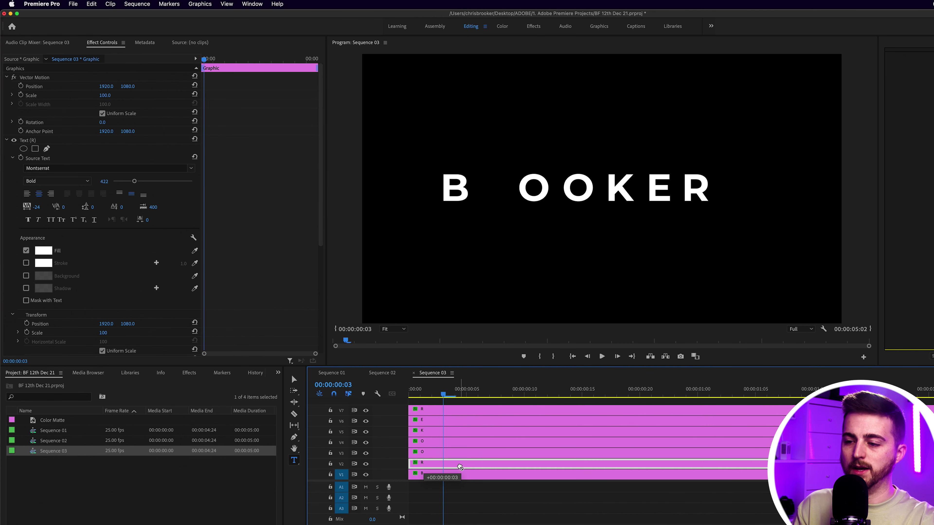
key(Right)
key(Right)
key(Right)
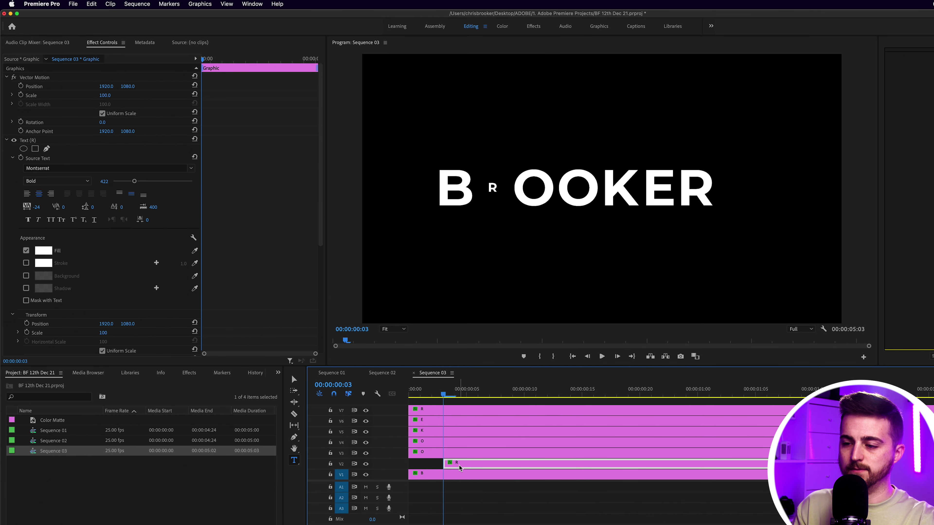
- Stagger the clips on tracks V3, V4 and V5 to start at frames 6, 9 and 12
drag(425, 453, 543, 444)
key(Right)
key(Right)
key(Right)
key(Right)
key(Right)
key(Right)
drag(447, 434, 593, 437)
drag(587, 437, 584, 435)
- Stagger the E clip on track V6 and the R clip on V7 to start at frames 15 and 18
click(507, 423)
key(Right)
key(Right)
key(Right)
drag(499, 423, 670, 424)
key(Right)
key(Right)
key(Right)
drag(562, 412, 768, 414)
- Play the staggered BROOKER animation from the start to check how the letters pop up
key(Home)
key(space)
key(space)
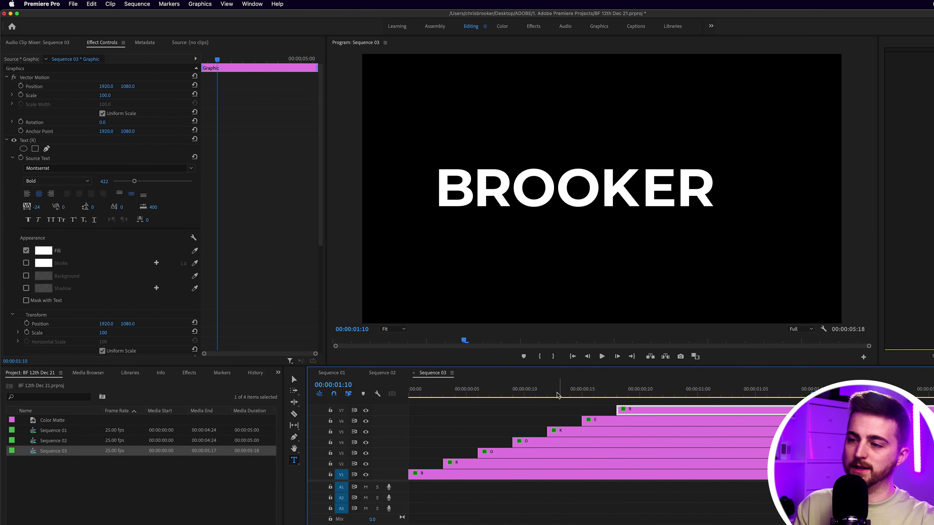
drag(558, 393, 167, 404)
key(minus)
key(minus)
key(minus)
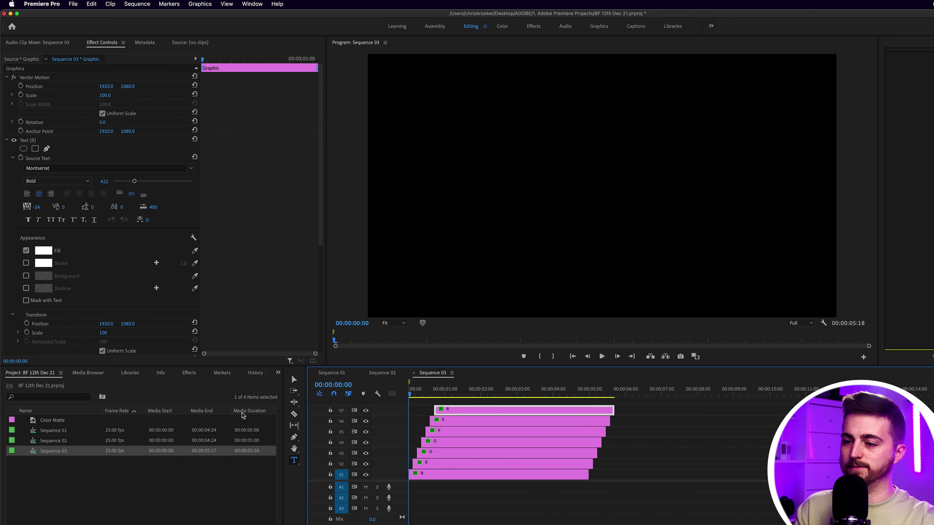
key(space)
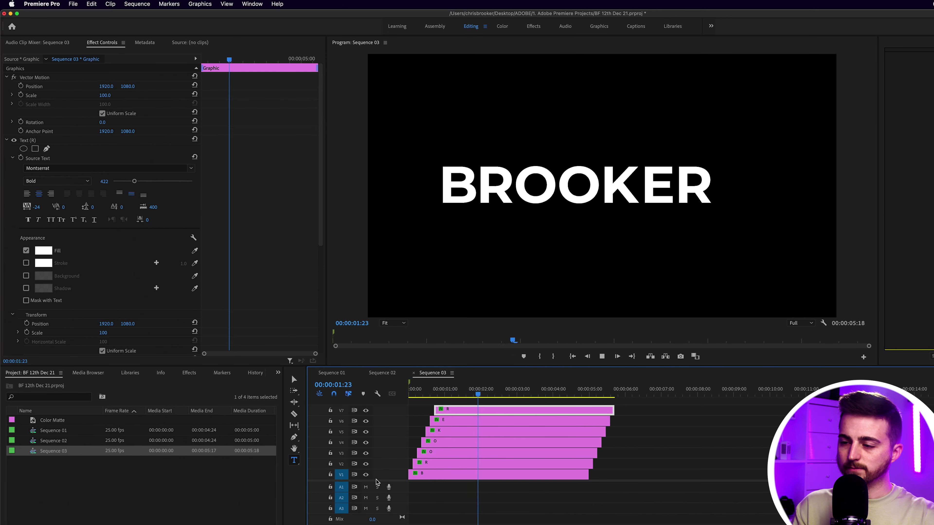
key(v)
click(677, 498)
drag(509, 395, 237, 389)
key(space)
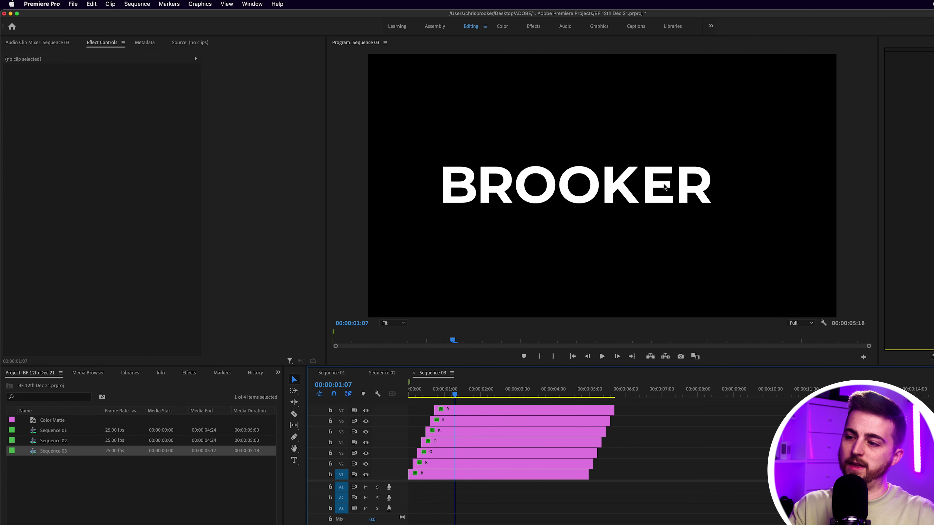
- Extend the clips on tracks V1 to V6 to end together with the V7 clip, and select all seven
drag(591, 474, 614, 453)
mouse_move(601, 444)
mouse_down()
mouse_move(614, 444)
mouse_move(614, 432)
mouse_up()
drag(609, 421, 487, 478)
- Nest the selected letter clips into a sequence named Pop Up
right_click(486, 476)
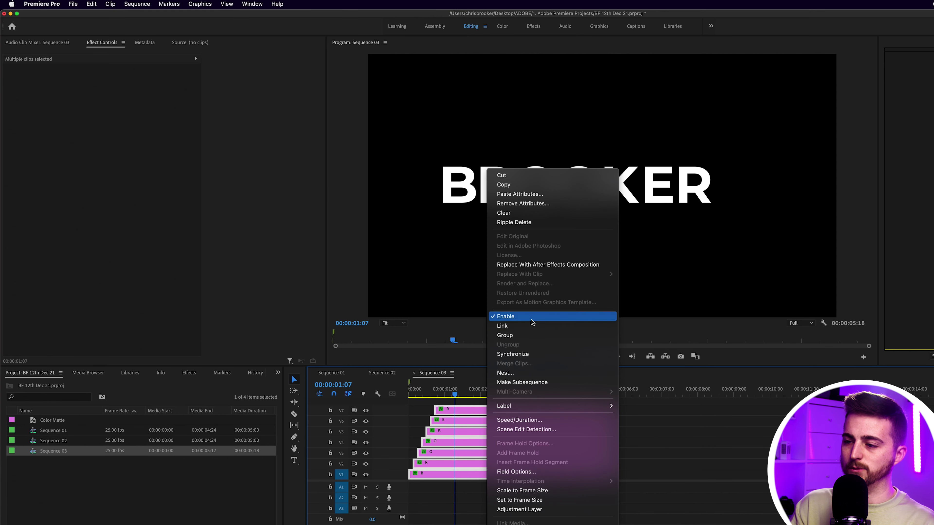
click(506, 373)
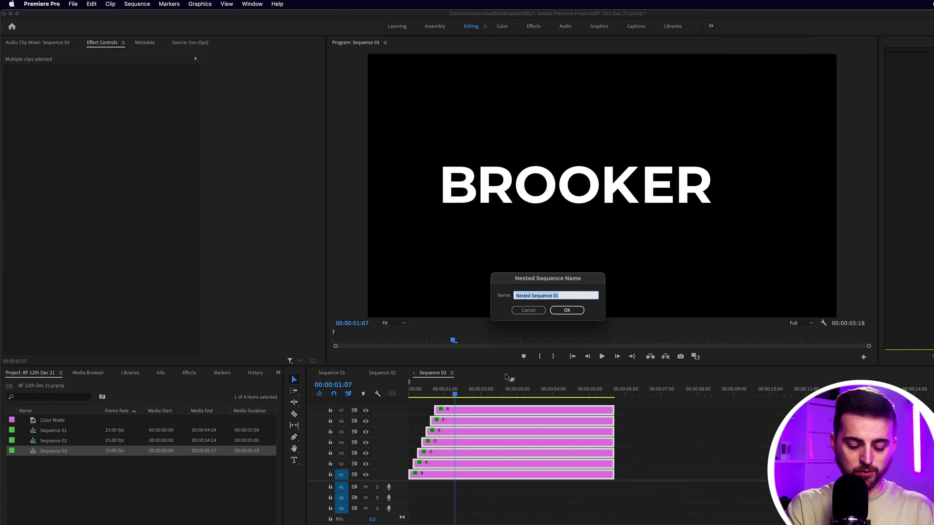
text(Pop Up)
key(Return)
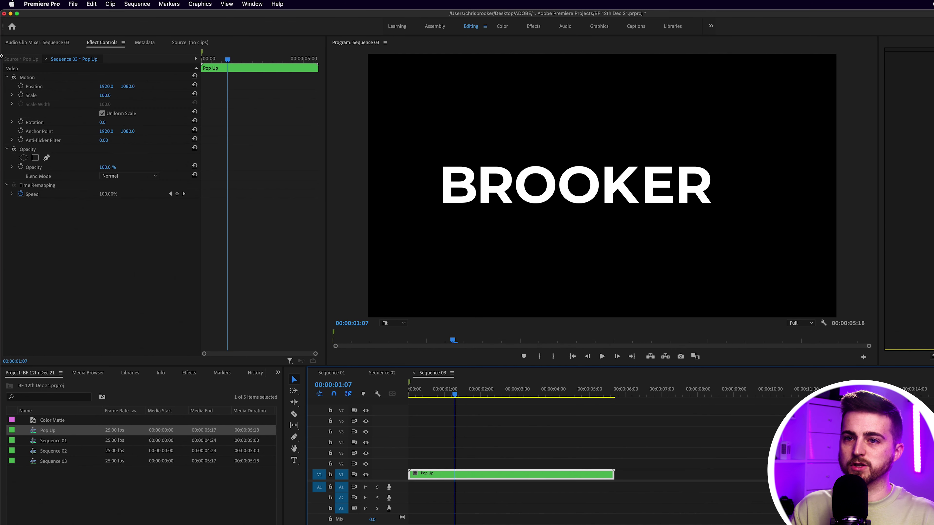
- Centre the word horizontally by setting the Pop Up clip's Motion Anchor Point to 1729, 1080
click(28, 78)
drag(109, 133, 38, 133)
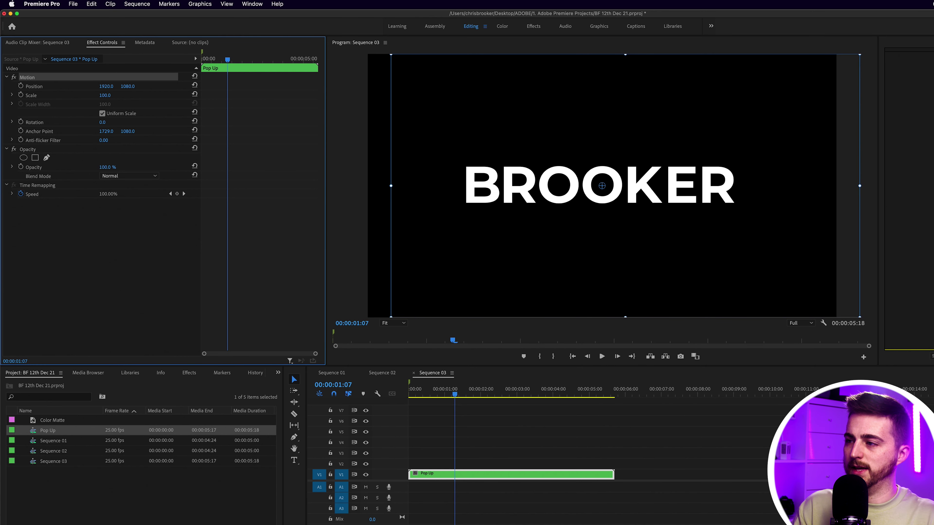
click(578, 417)
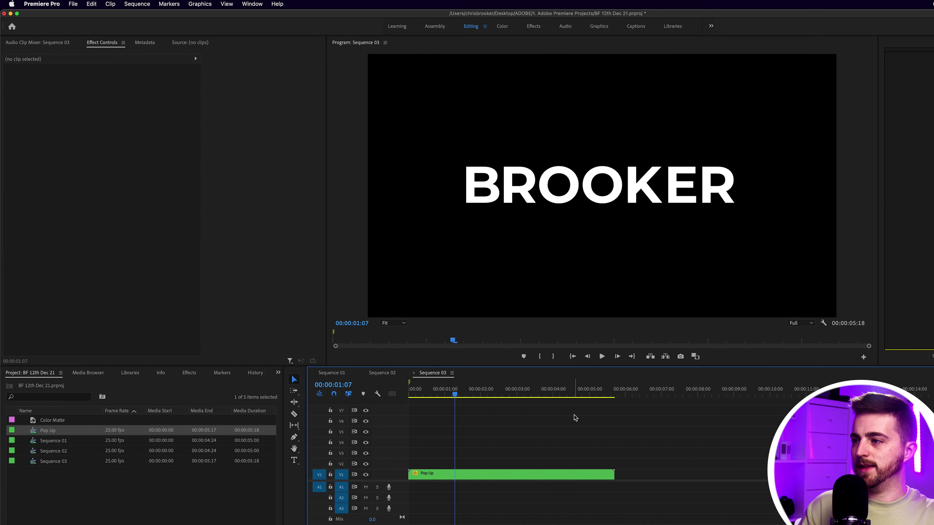
- Play the centred Pop Up animation from the start of Sequence 03
drag(452, 392, 362, 393)
key(space)
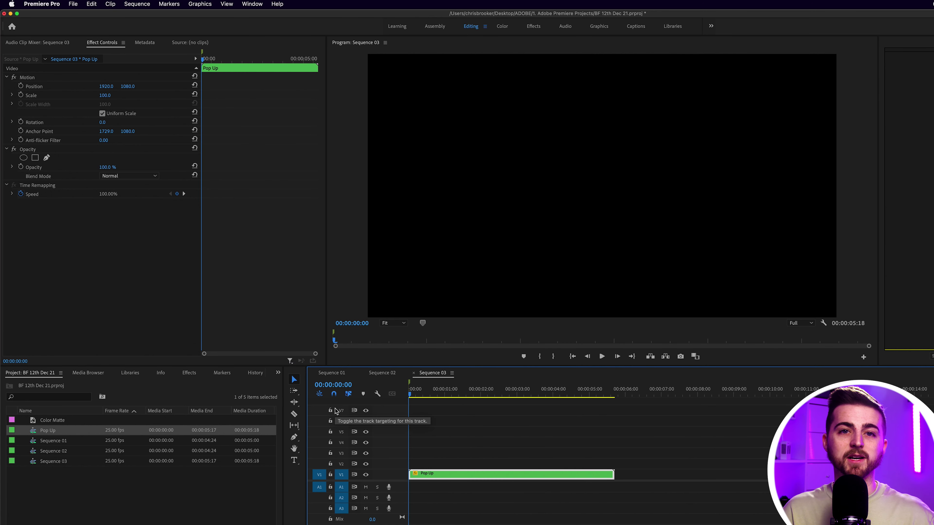
key(space)
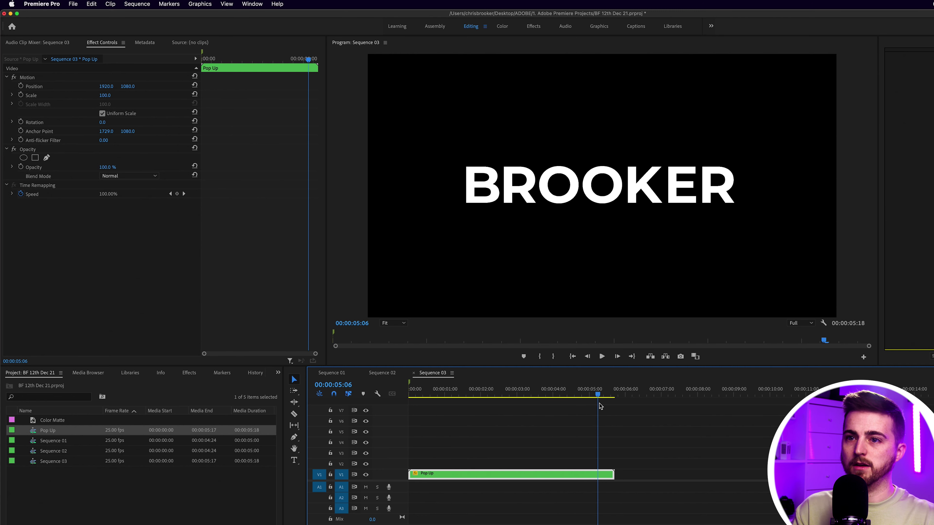
- Keyframe the Pop Up clip's Scale to 90 at the start, 100 at 00:00:05:06 and 0 at 00:00:05:11, and play it back
click(21, 95)
key(Home)
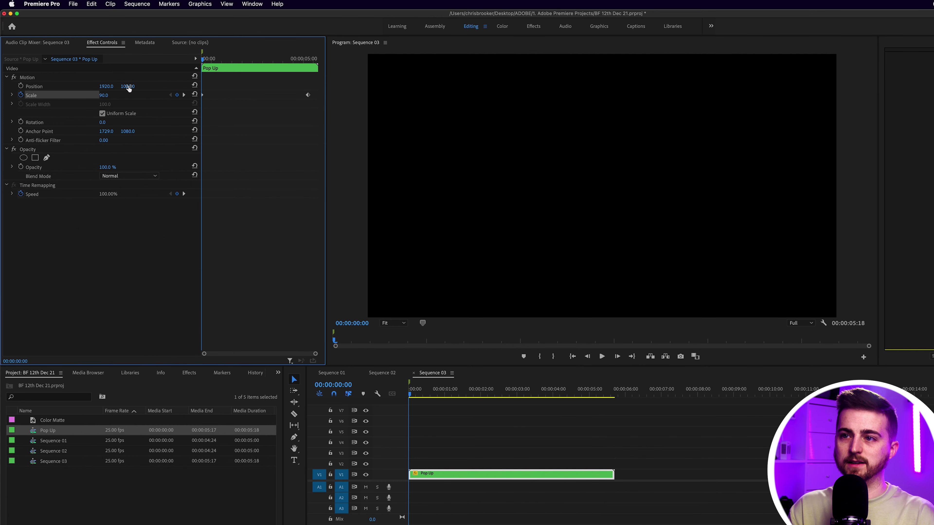
drag(305, 58, 312, 59)
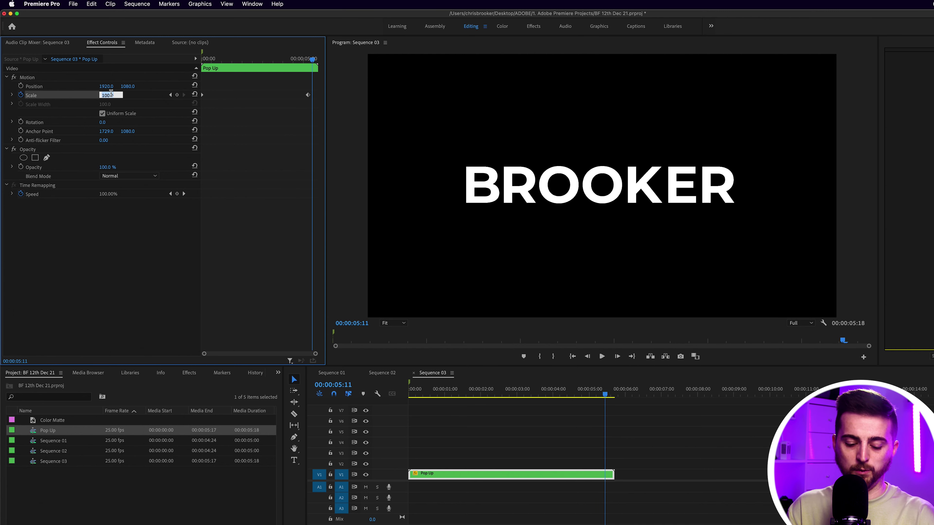
text(0)
key(Return)
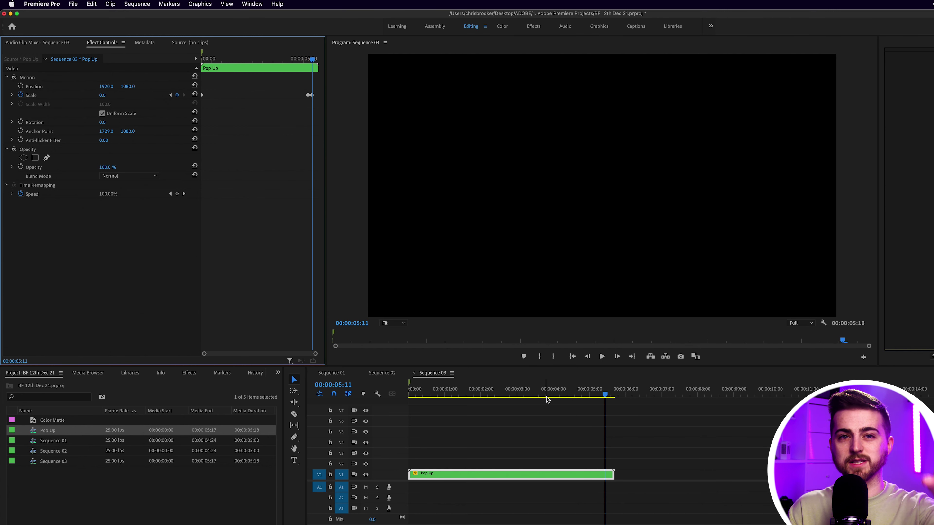
drag(574, 395, 1, 370)
key(space)
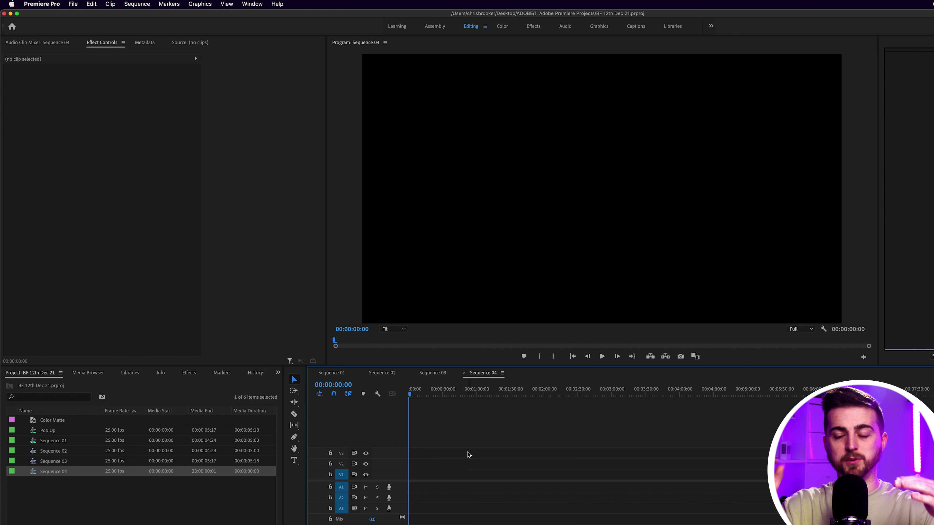
- Copy the seven staggered letter clips from the nested Pop Up sequence and paste them into the empty Sequence 04
click(443, 375)
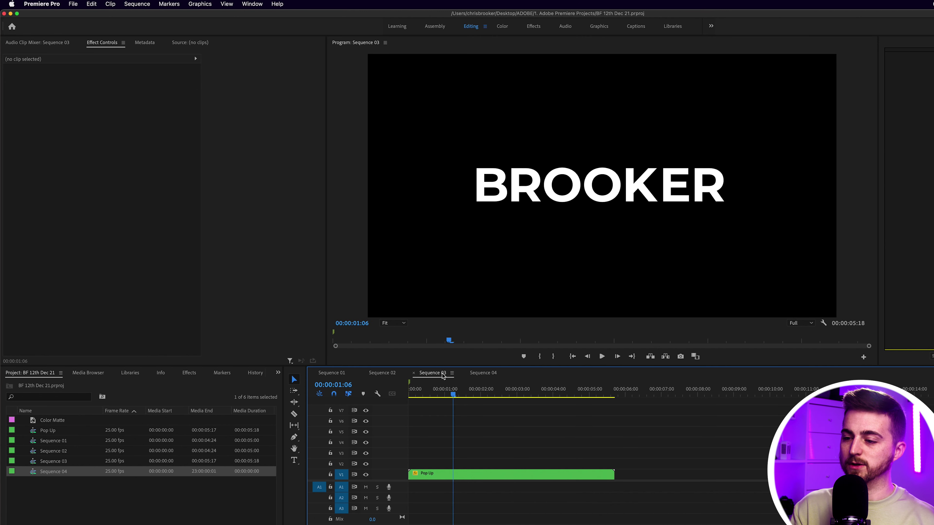
double_click(439, 473)
key(space)
drag(483, 389, 406, 401)
drag(633, 410, 414, 496)
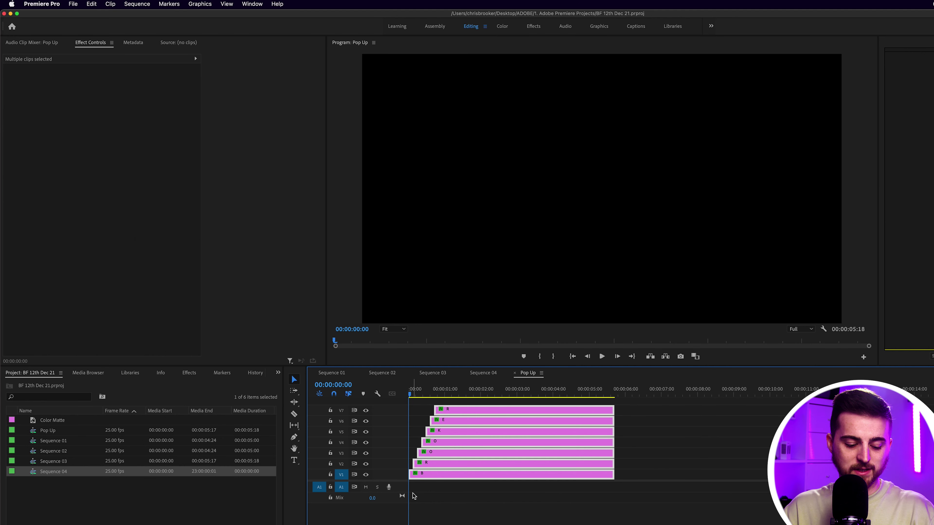
click(484, 374)
key(super+v)
key(backslash)
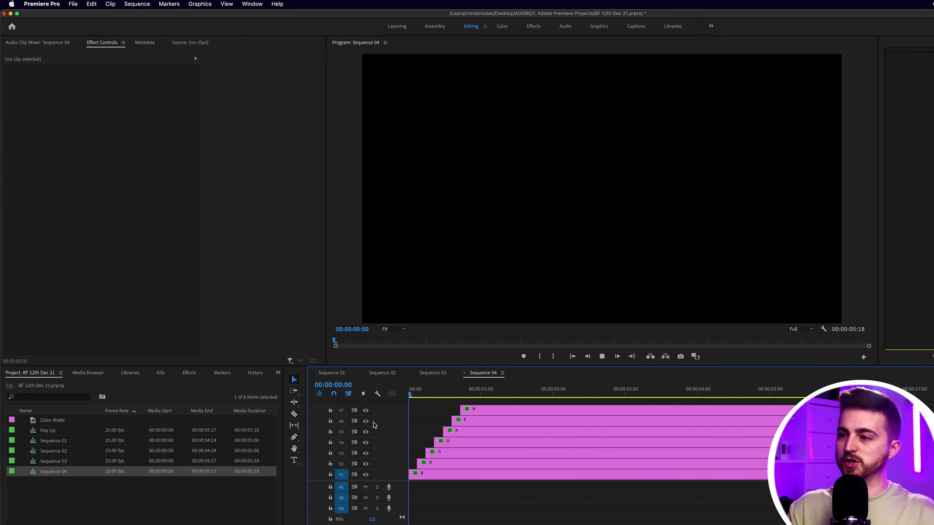
- Play the pasted letter animation in Sequence 04 from the start
key(space)
key(space)
click(513, 407)
click(514, 401)
drag(514, 395, 327, 398)
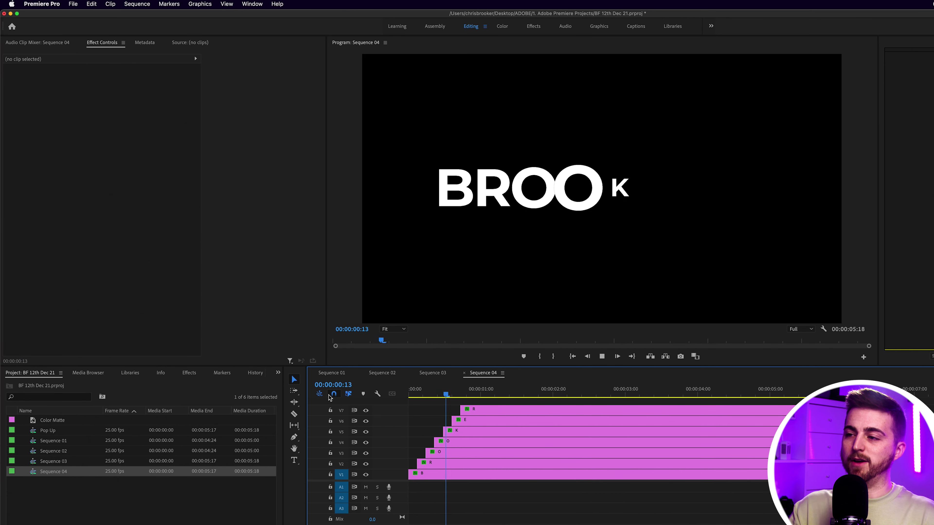
key(space)
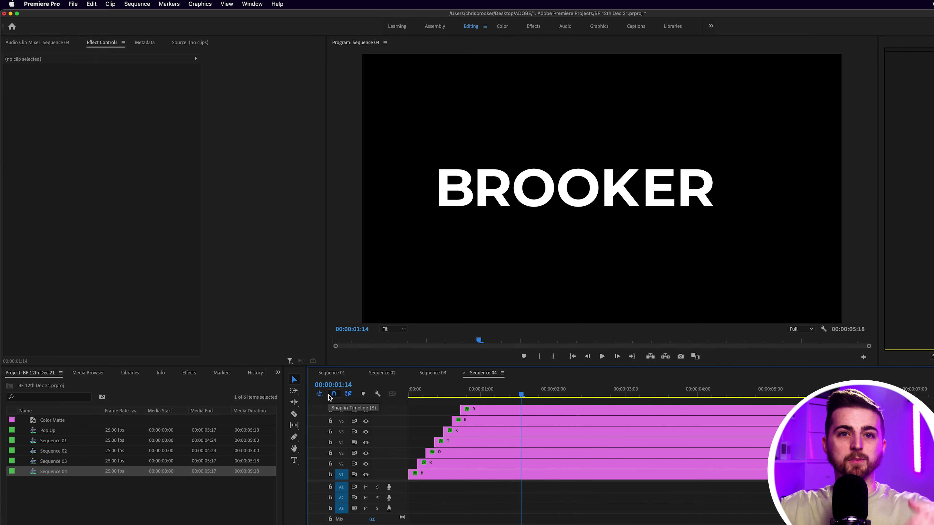
- Delete the Motion Scale keyframes of the letter clips from track V7 down to V1 with the playhead at 00:00:01:20
drag(457, 395, 540, 395)
click(505, 413)
scroll(283, 187, down, 5)
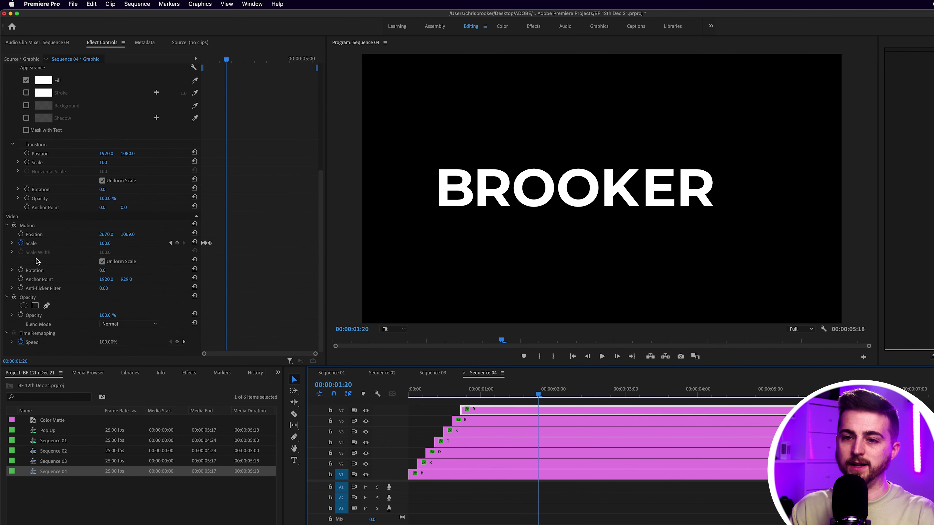
click(22, 244)
key(Return)
click(536, 422)
scroll(237, 271, down, 5)
click(22, 245)
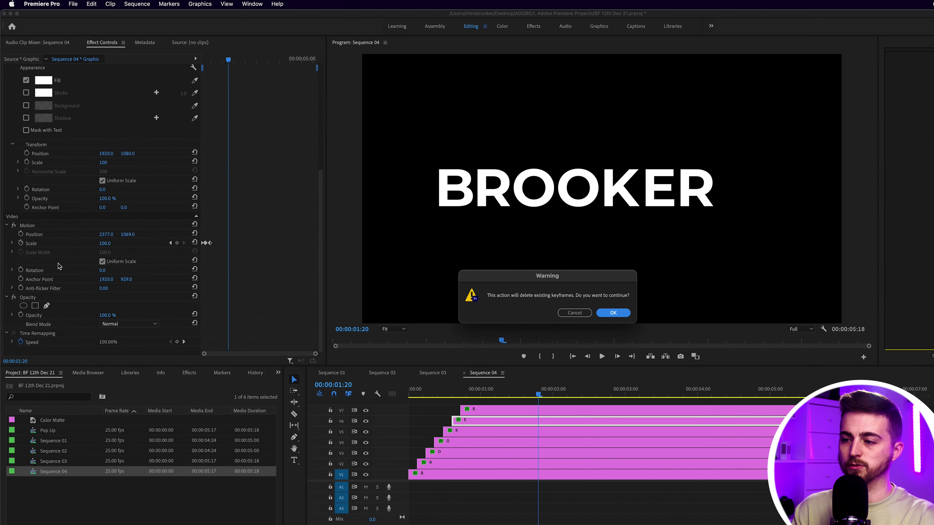
key(Return)
click(543, 432)
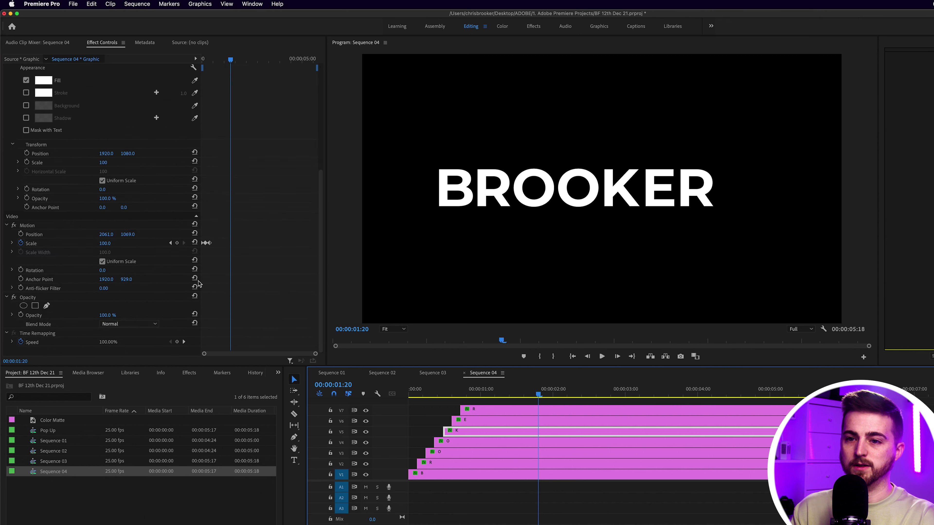
click(21, 243)
key(Return)
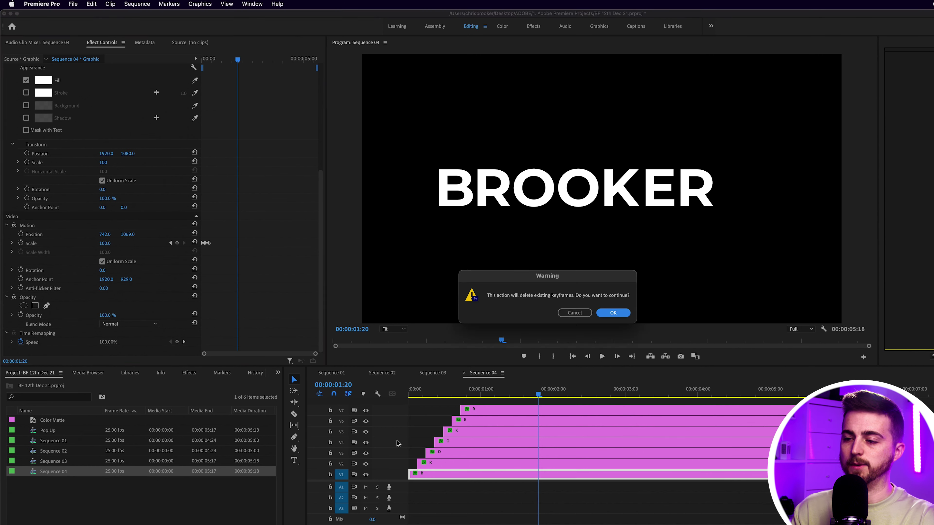
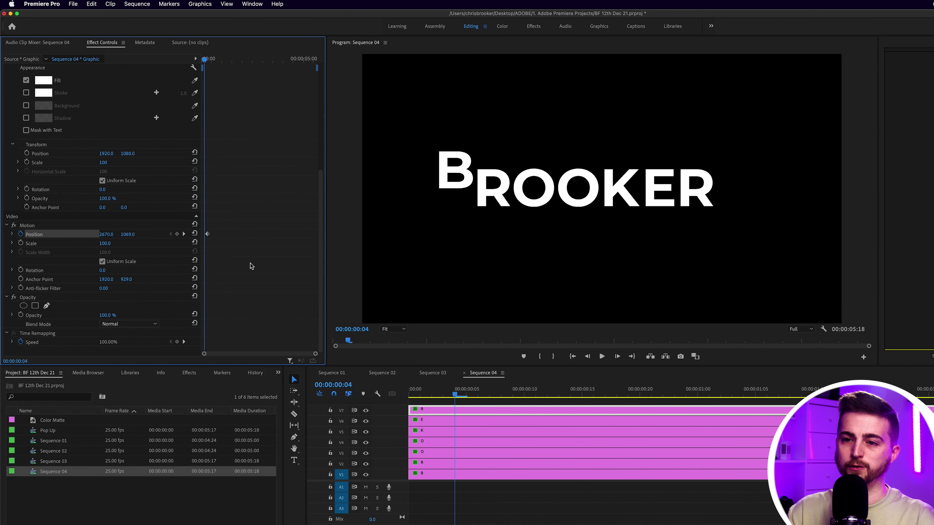
- At 00:00:00:04, raise the letters on V7 to V2 with Motion Position keyframes, using Y 877 for the E and 892 for the V2 letter
click(128, 234)
click(136, 245)
drag(129, 235, 83, 235)
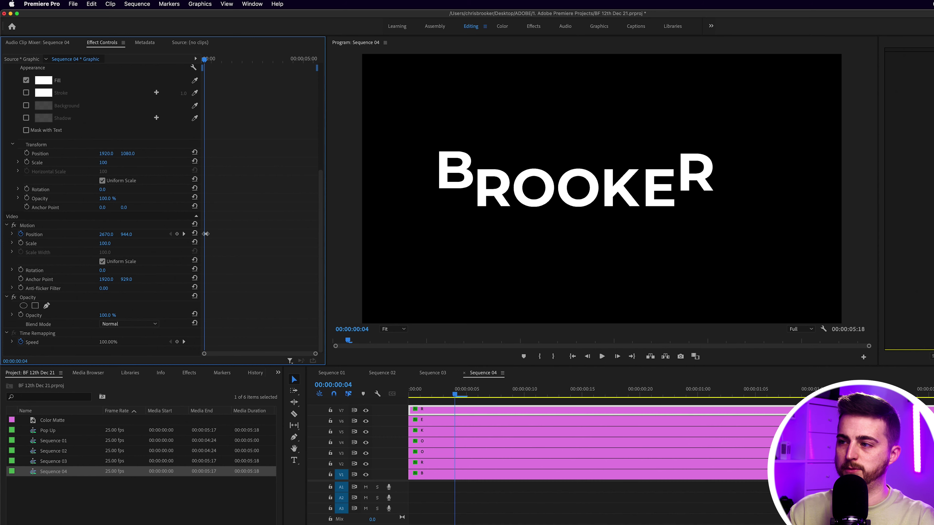
drag(83, 235, 56, 235)
click(477, 421)
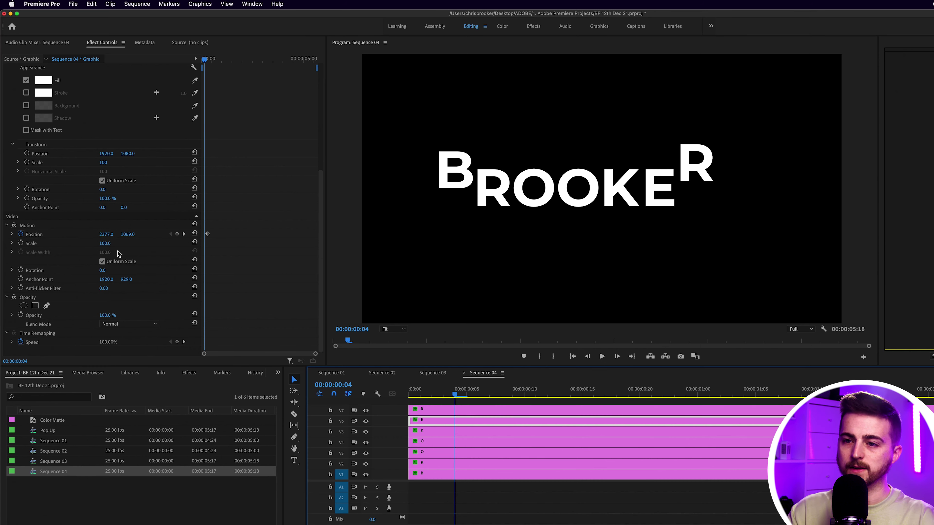
drag(127, 236, 57, 235)
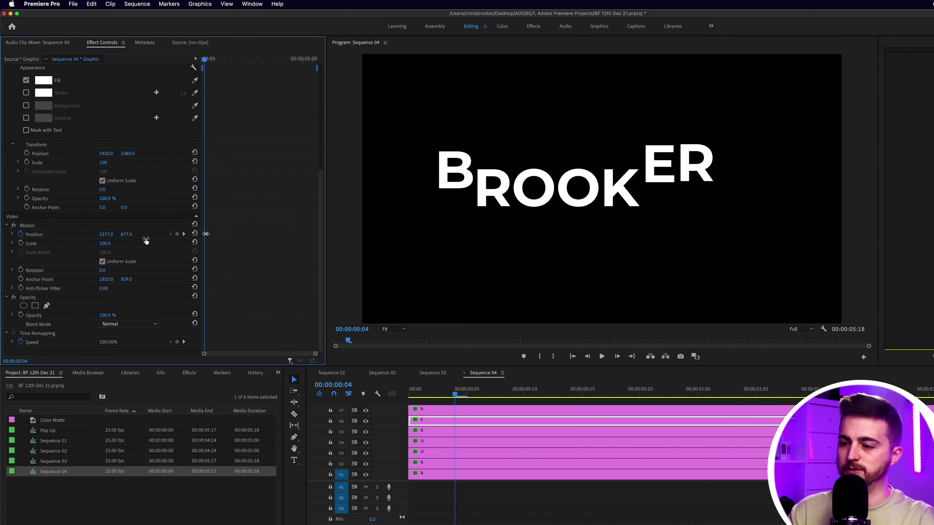
click(469, 432)
drag(128, 234, 39, 235)
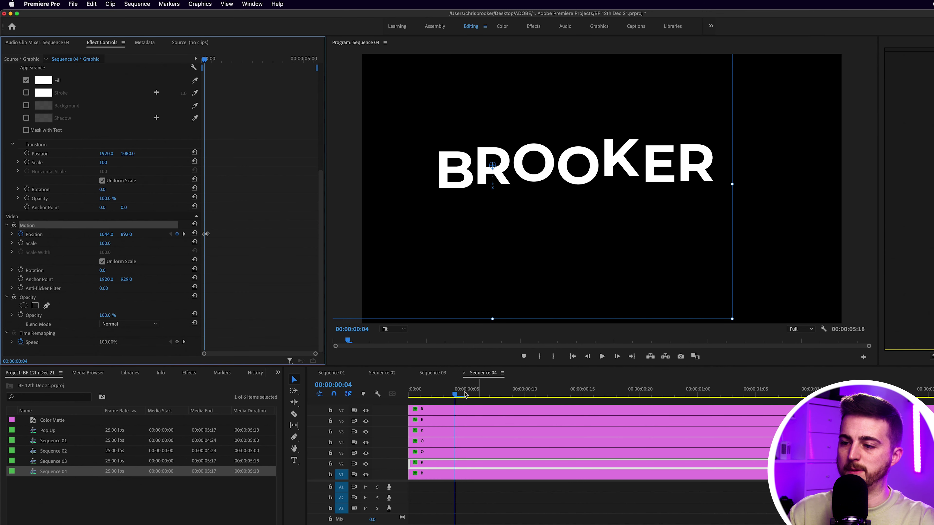
- At 00:00:00:00, keyframe the letters' Motion Position below the frame, using Y 2461 for the final R
drag(465, 394, 374, 398)
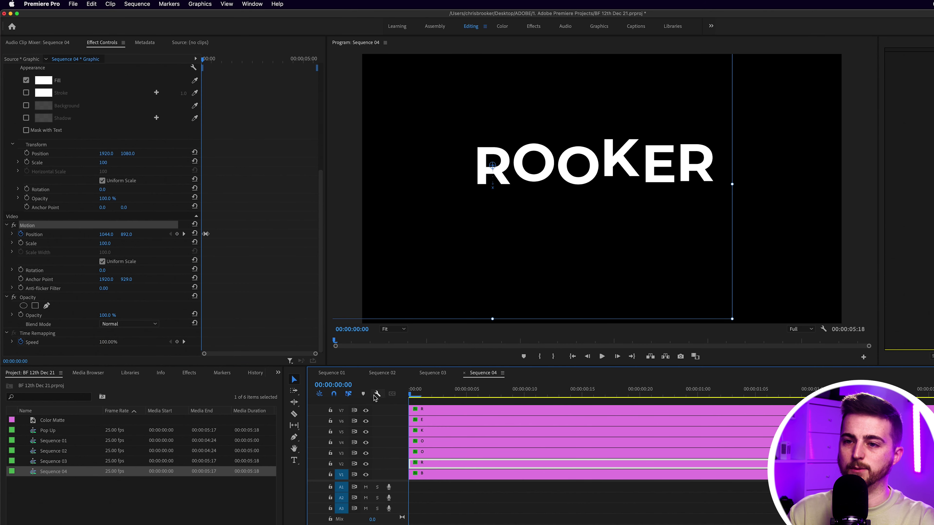
drag(128, 235, 333, 284)
click(446, 454)
drag(128, 235, 301, 258)
click(459, 442)
click(452, 432)
click(452, 421)
drag(128, 235, 166, 272)
- Play the letters' jump-up animation from the start of Sequence 04 to check the motion
key(space)
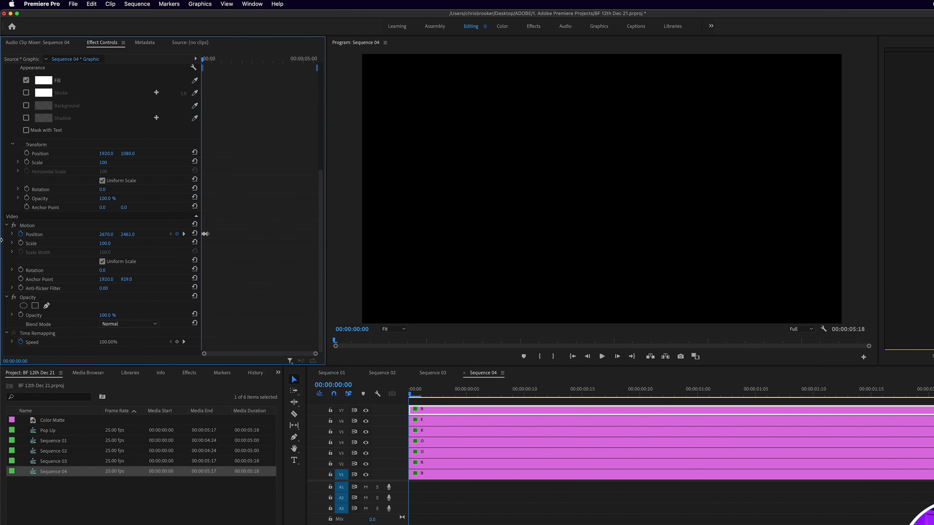
key(space)
drag(427, 389, 391, 394)
key(space)
key(space)
click(435, 401)
drag(478, 390, 212, 389)
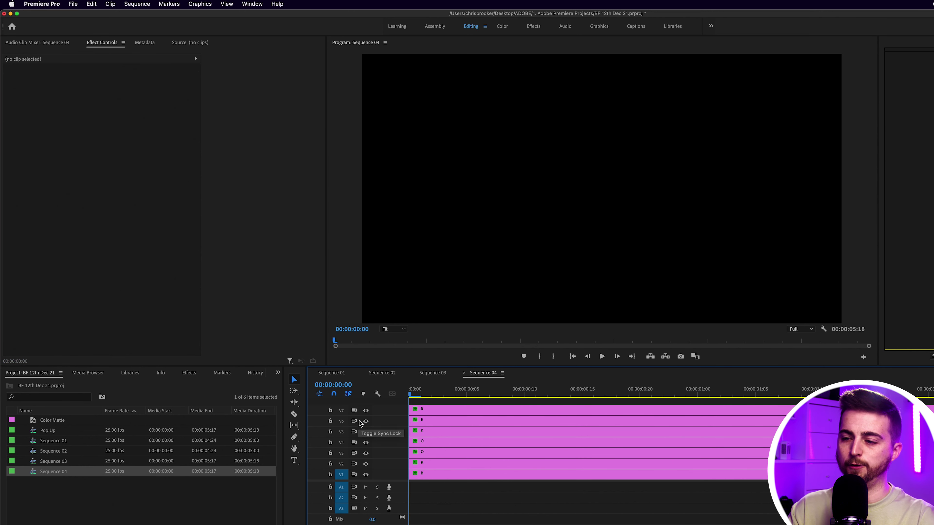
- Stagger the clips on V2 and V3 by four frames each, starting them at 00:00:00:04 and 00:00:00:08
key(Right)
key(Right)
key(Right)
key(Right)
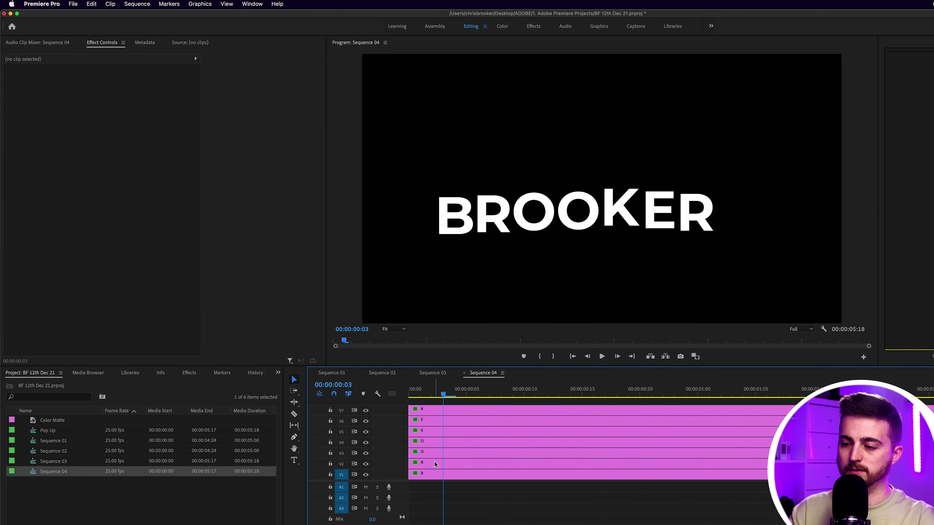
drag(424, 464, 542, 454)
key(Right)
key(Right)
key(Right)
key(Right)
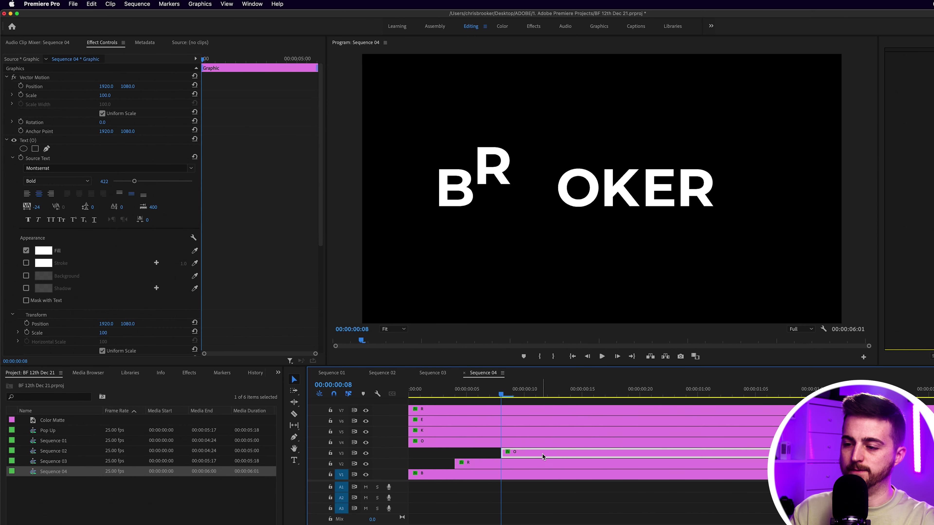
- Shift the V4 clip to start at 00:00:00:12 and the V5 clip to start at 00:00:00:16
key(Right)
key(Right)
key(Right)
key(Right)
drag(437, 442, 575, 444)
key(Right)
key(Right)
key(Right)
key(Right)
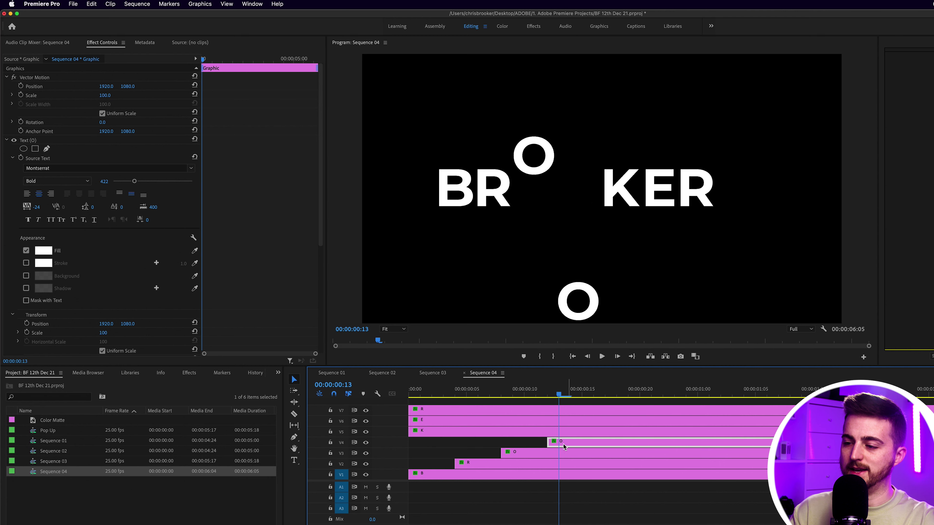
drag(503, 431, 678, 437)
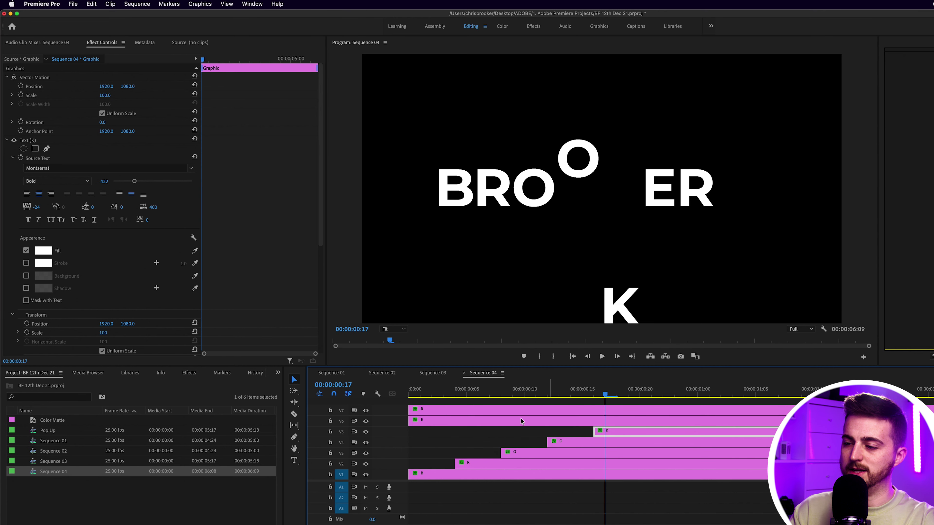
- Shift the V6 clip to start at 00:00:00:20 and the V7 clip to start at 00:00:00:24
key(Right)
key(Right)
key(Right)
key(Right)
drag(492, 420, 820, 411)
key(Right)
key(Right)
key(Right)
key(Right)
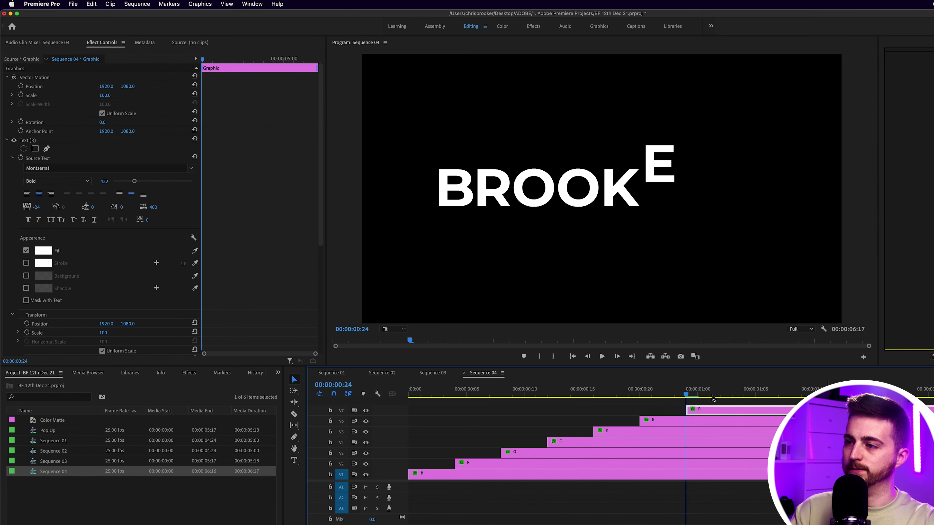
- Play the staggered jump-up animation from the start of Sequence 04
key(Home)
key(space)
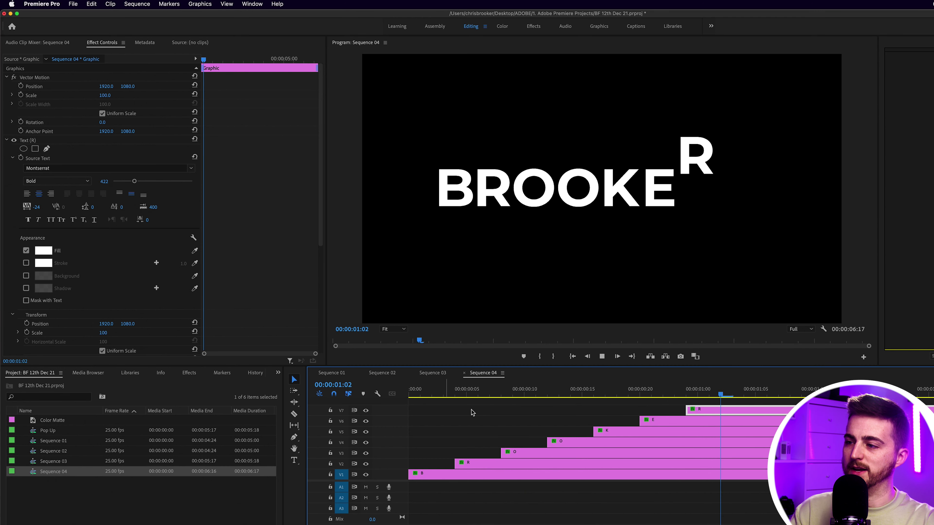
key(Home)
key(space)
- Nest all seven letter clips into one sequence, keeping the suggested name Nested Sequence 02
drag(722, 519, 680, 397)
right_click(710, 418)
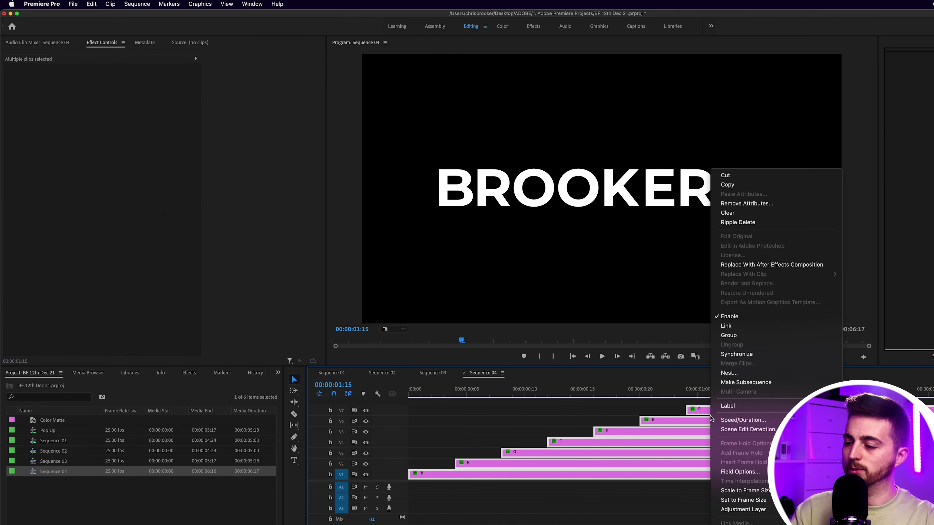
click(729, 373)
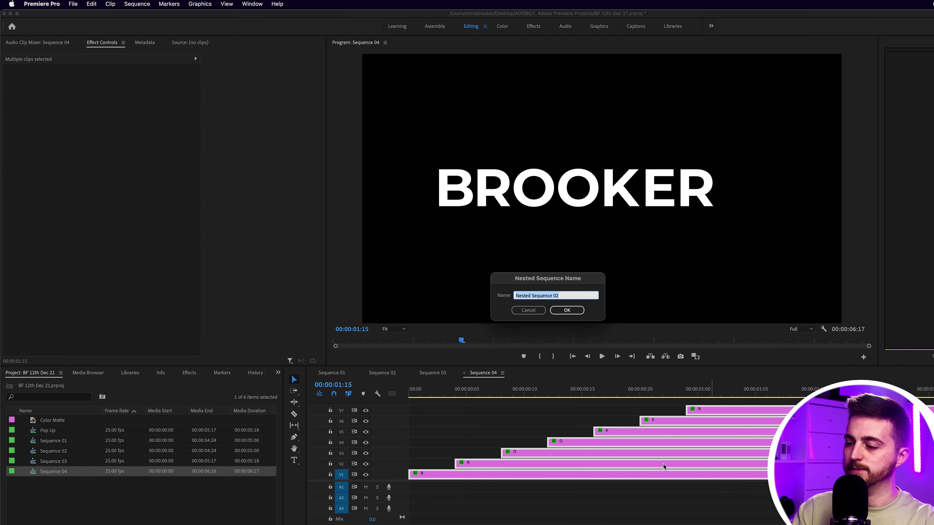
key(Return)
- Centre the word by setting the nested clip's Motion Anchor Point to 1682, 1080, and play it from the start
click(659, 475)
drag(109, 132, 22, 132)
drag(493, 391, 191, 380)
key(space)
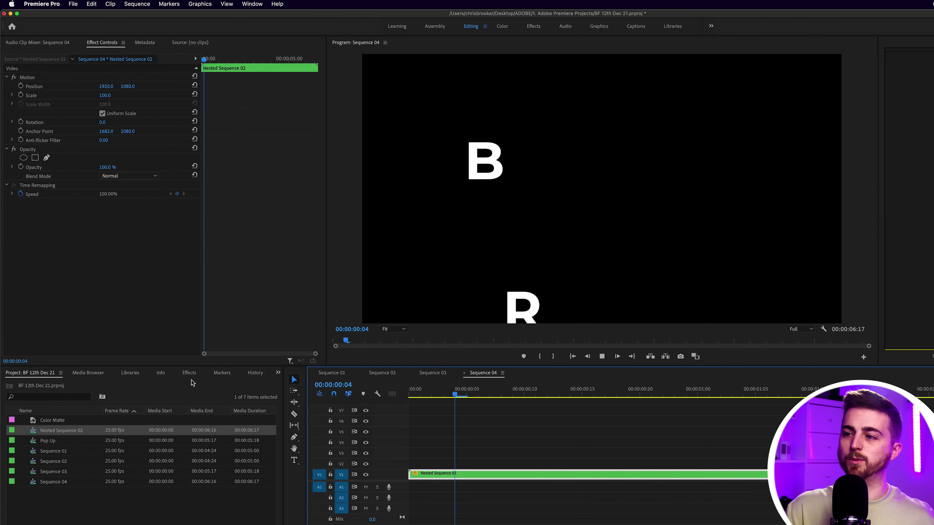
key(space)
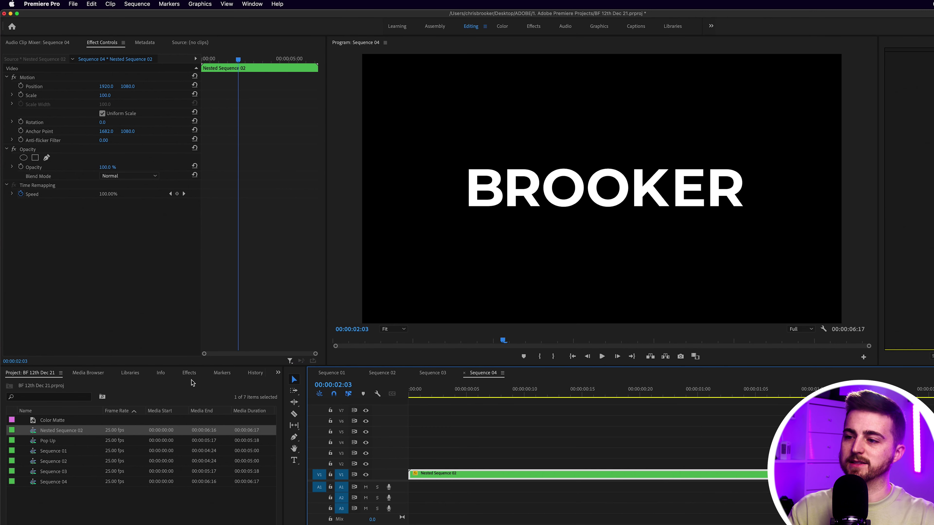
key(minus)
key(minus)
key(minus)
key(minus)
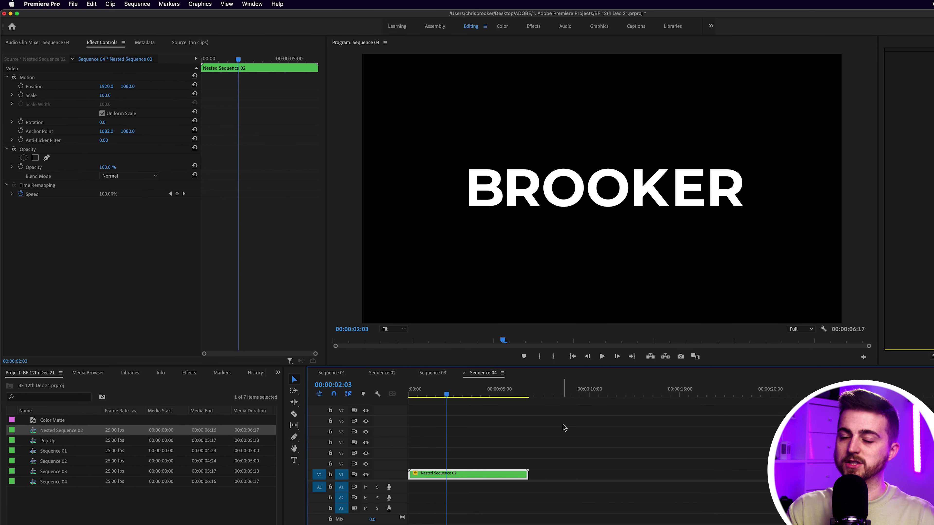
click(564, 428)
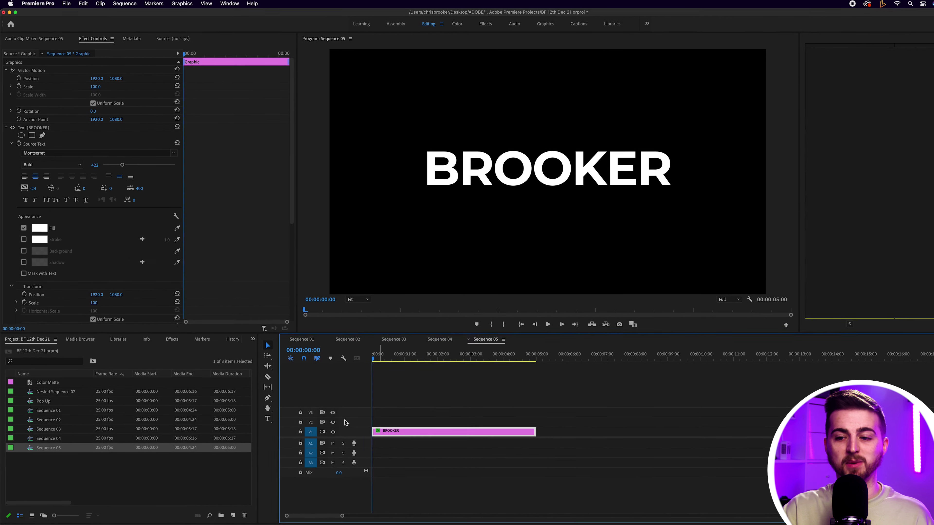
- Create a white 3840 × 2160 Color Matte and place it on V2 above the BROOKER title, starting at the sequence start
click(116, 488)
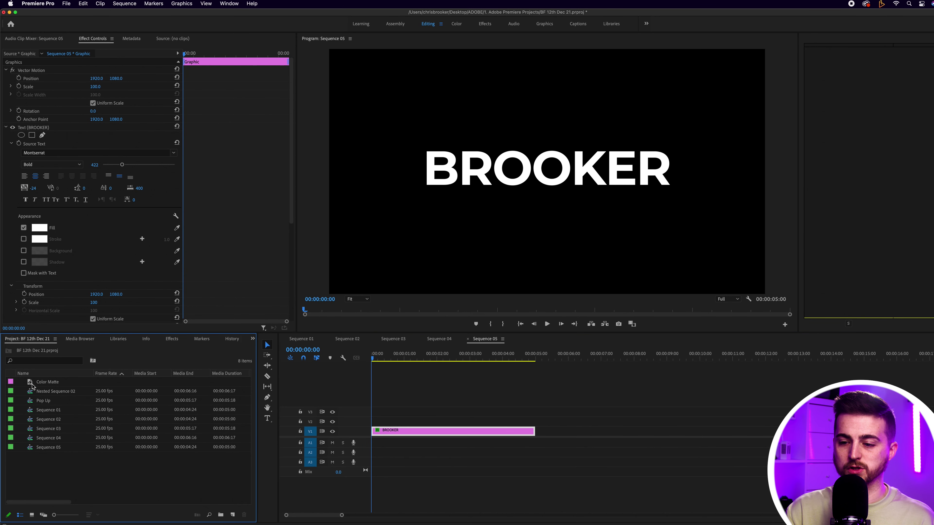
click(224, 519)
click(249, 497)
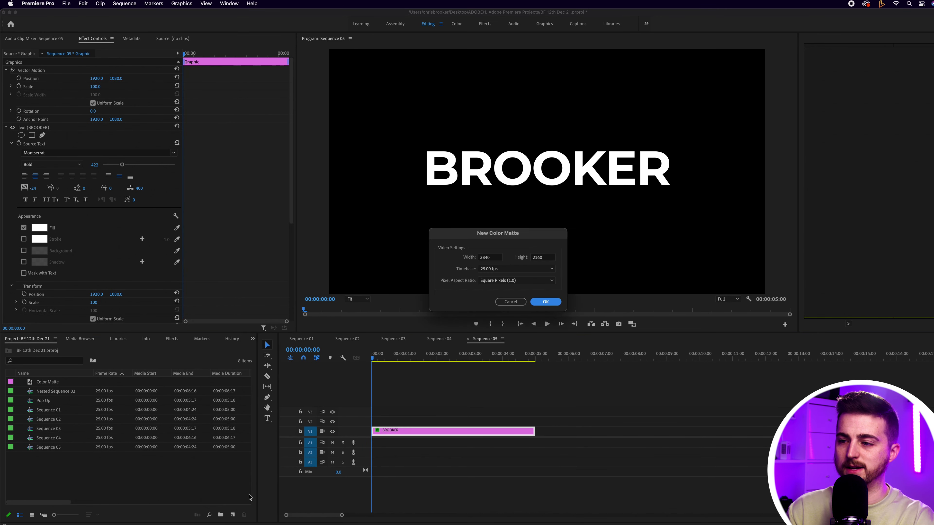
key(Return)
drag(323, 265, 143, 388)
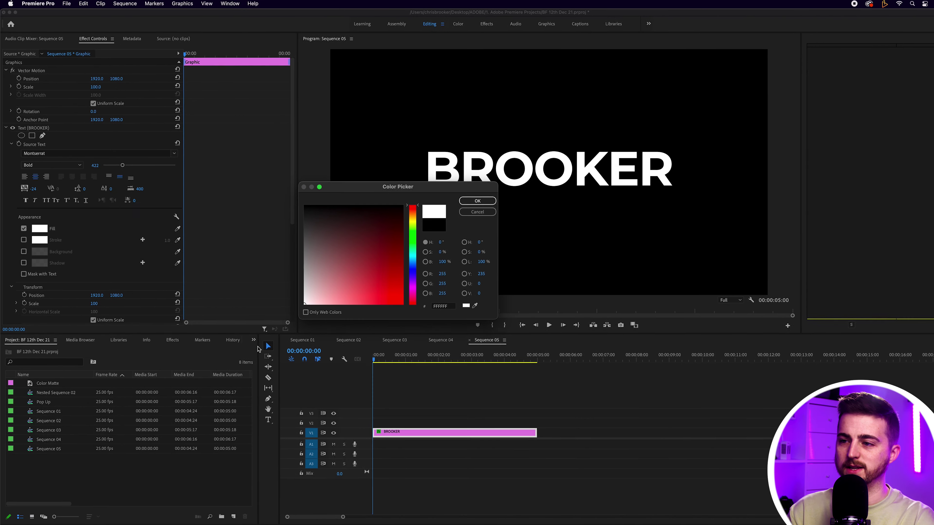
key(Return)
key(Return)
drag(53, 397, 373, 452)
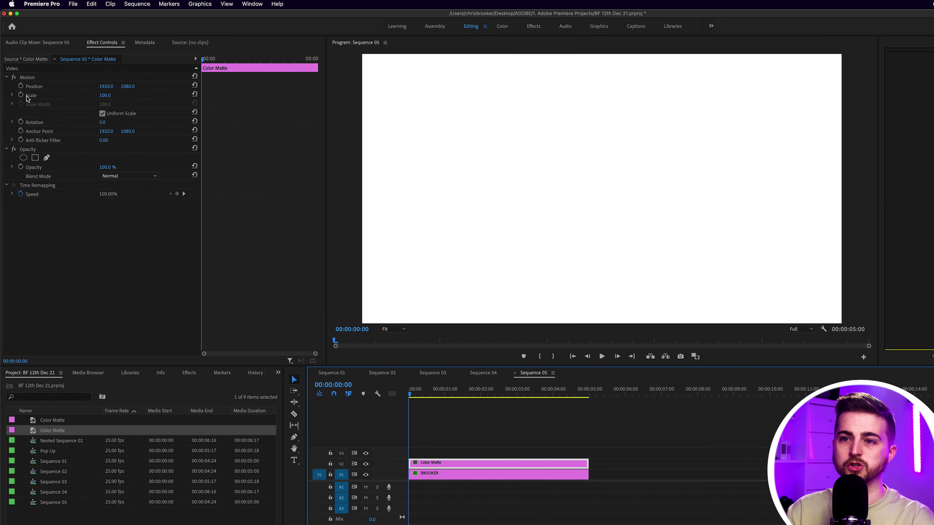
- Turn off Uniform Scale on the matte, set Scale Width 0.7 and Scale Height 21, and move it to Position 703, 1056
click(102, 114)
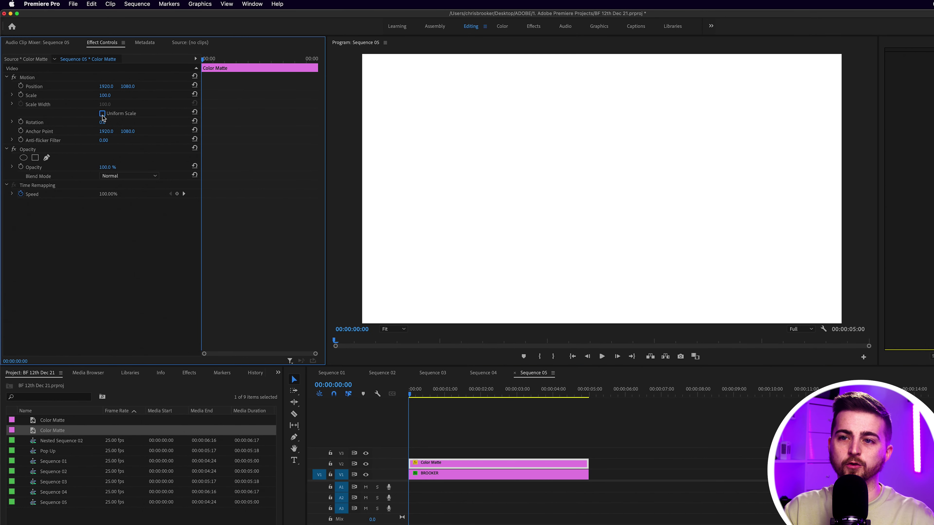
text(0.7)
key(Return)
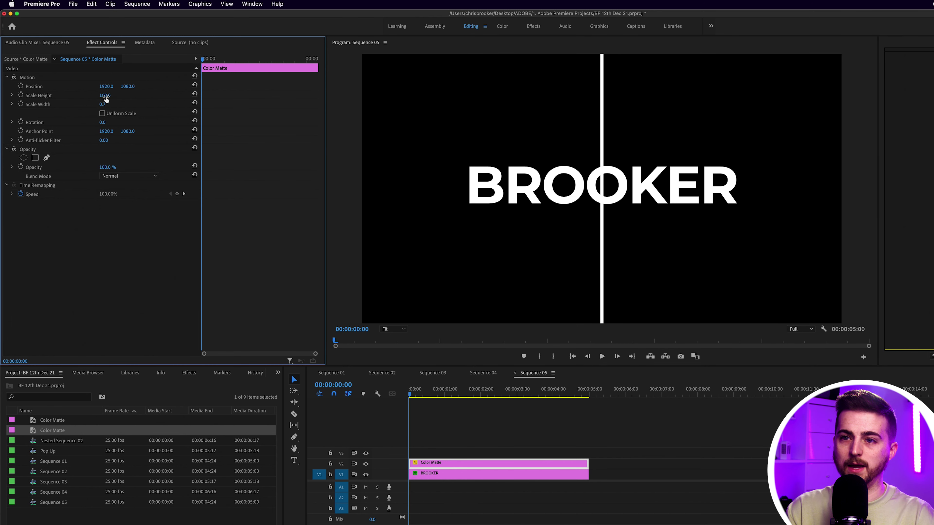
drag(111, 97, 79, 97)
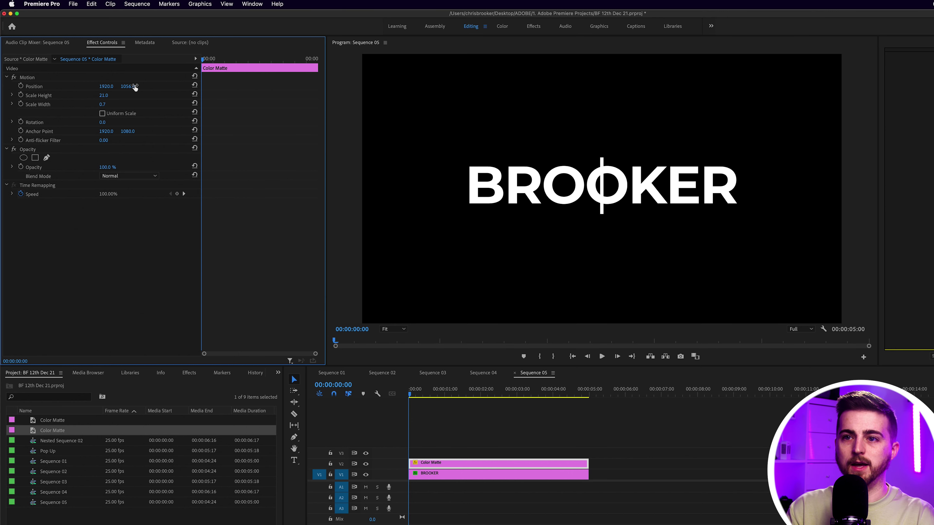
drag(107, 88, 11, 89)
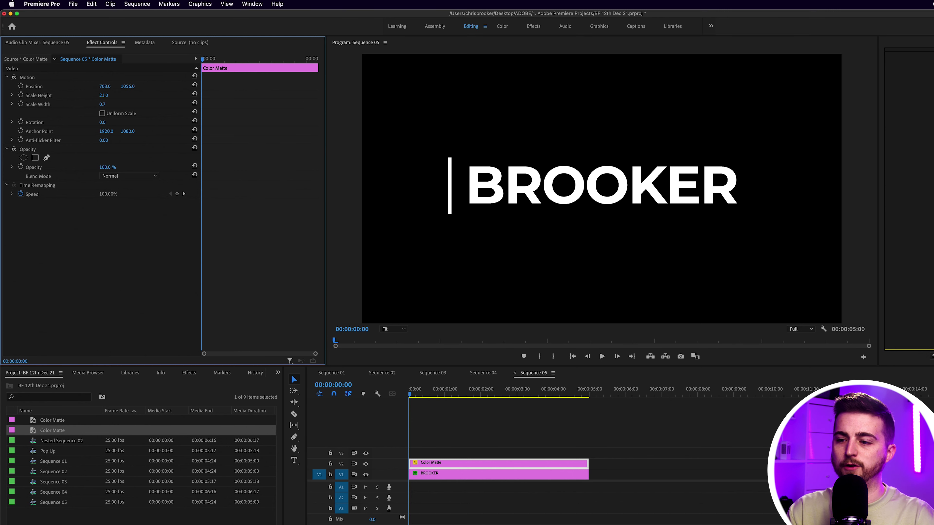
- Keyframe the line's Position at 00:00:01:04, and set its X position to 3093 at 00:00:01:24, past the end of the word
drag(409, 396, 449, 398)
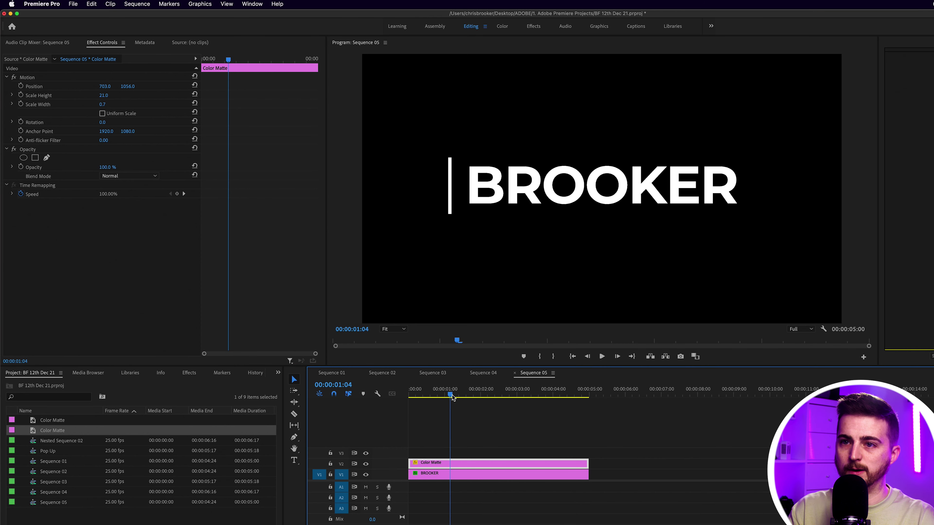
click(21, 86)
drag(453, 395, 481, 396)
drag(107, 87, 249, 87)
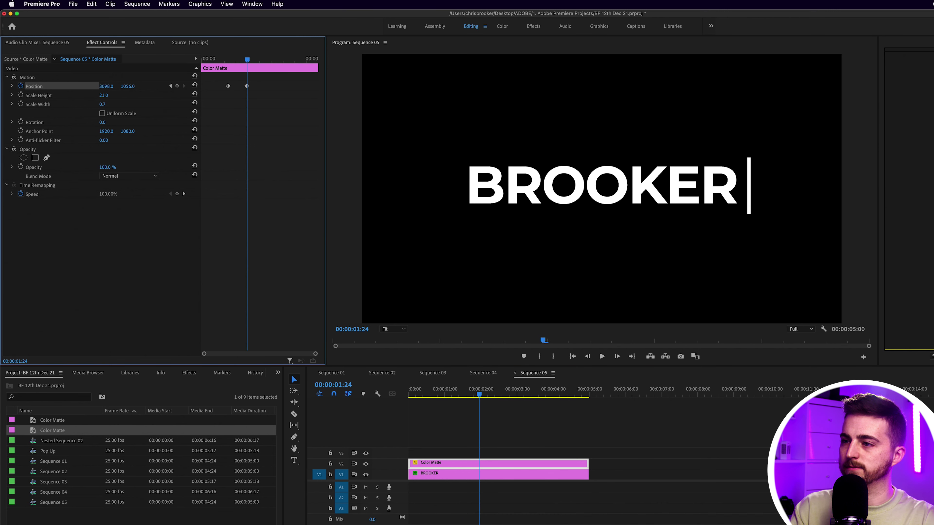
- Play and scrub through the line's move across the BROOKER title, ending at 00:00:01:24
key(Home)
key(space)
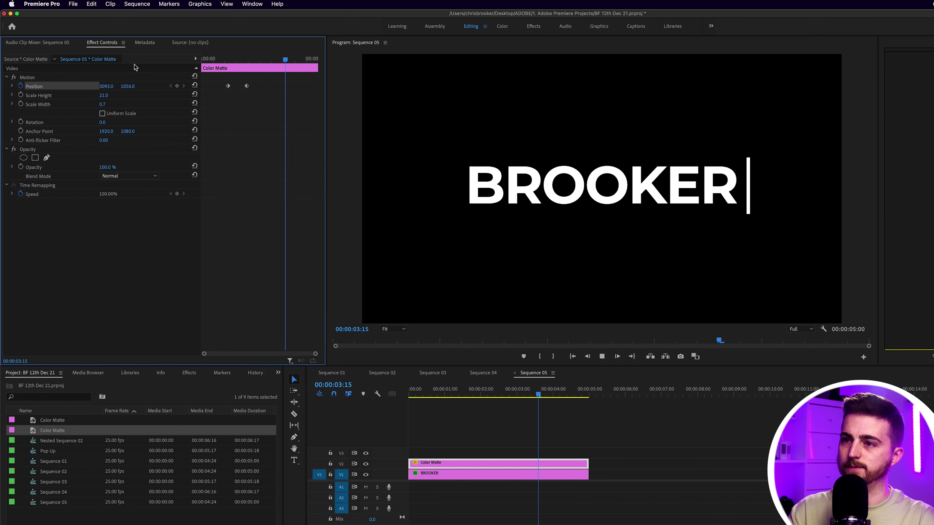
key(space)
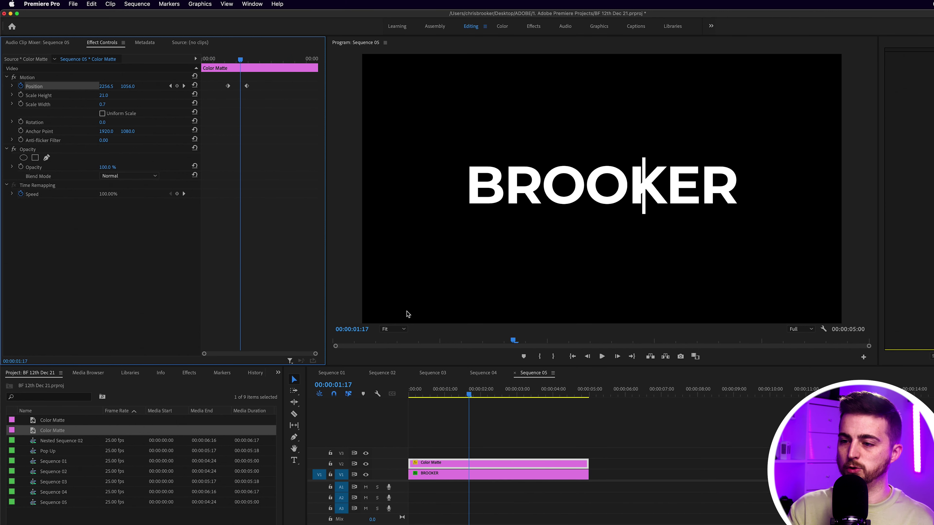
click(400, 375)
mouse_move(444, 391)
mouse_down()
mouse_move(431, 390)
mouse_move(494, 390)
mouse_move(442, 390)
mouse_up()
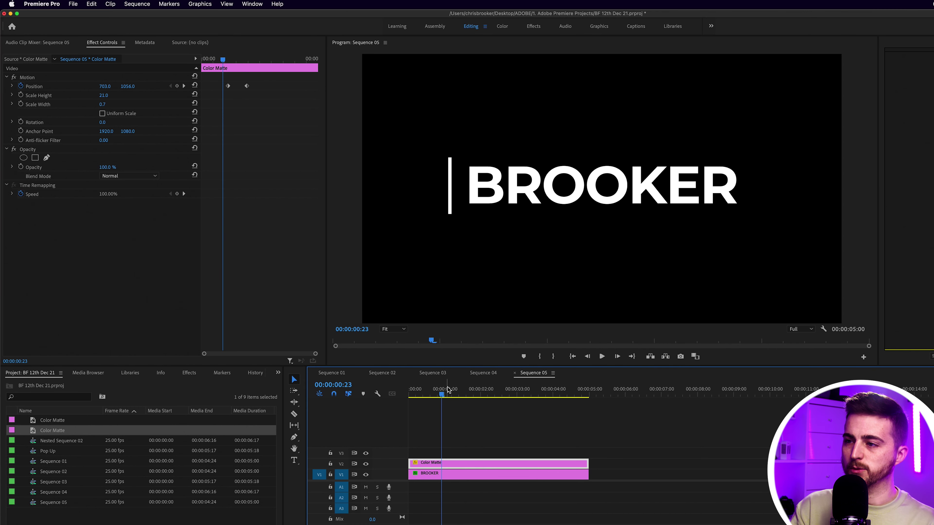
drag(447, 389, 481, 390)
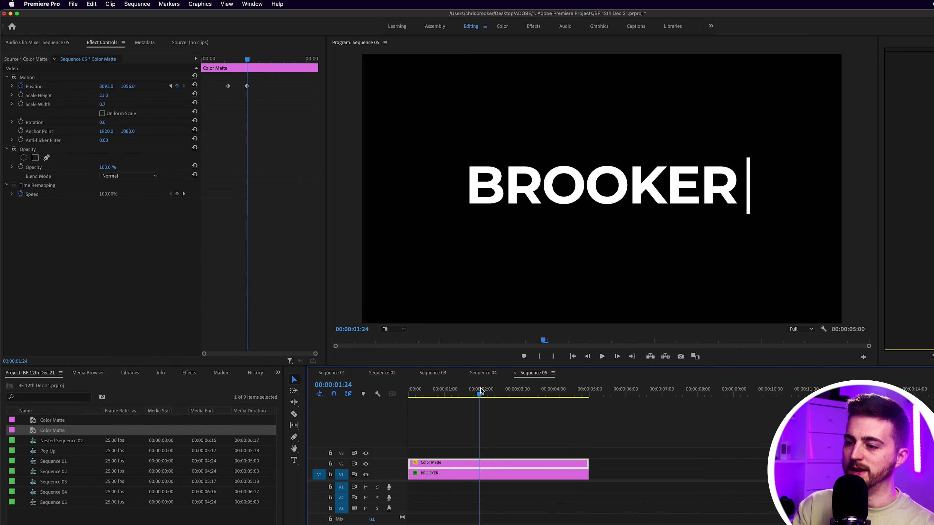
- Draw a four-point opacity mask around the BROOKER title, with one edge running along the vertical line
click(458, 474)
scroll(296, 203, down, 5)
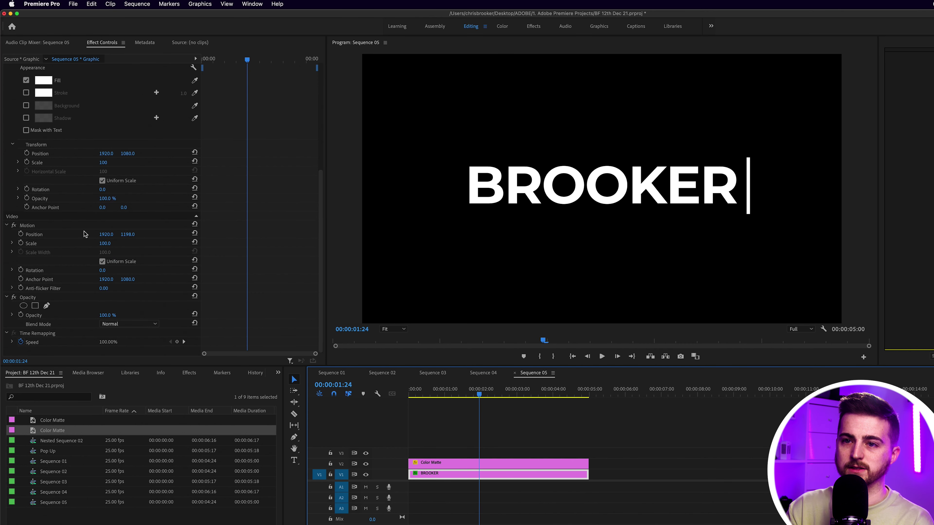
click(46, 305)
click(749, 147)
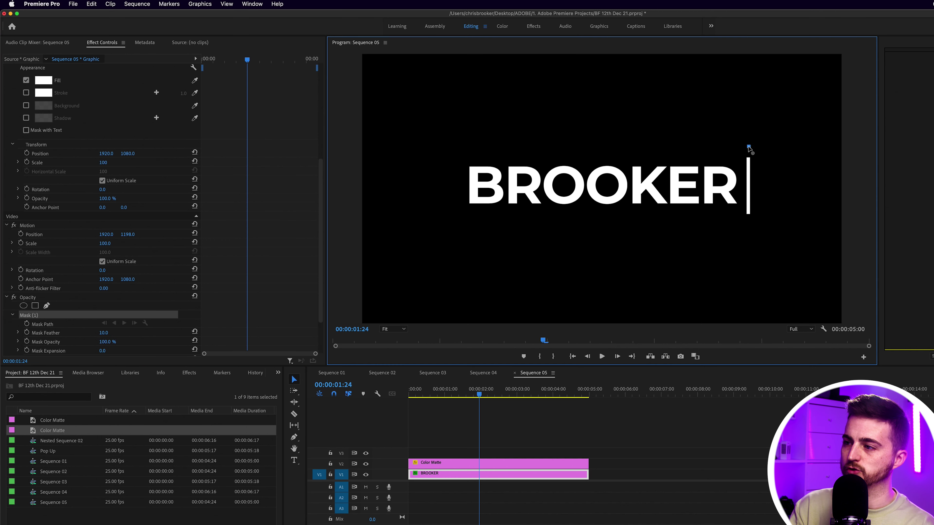
click(422, 230)
click(429, 149)
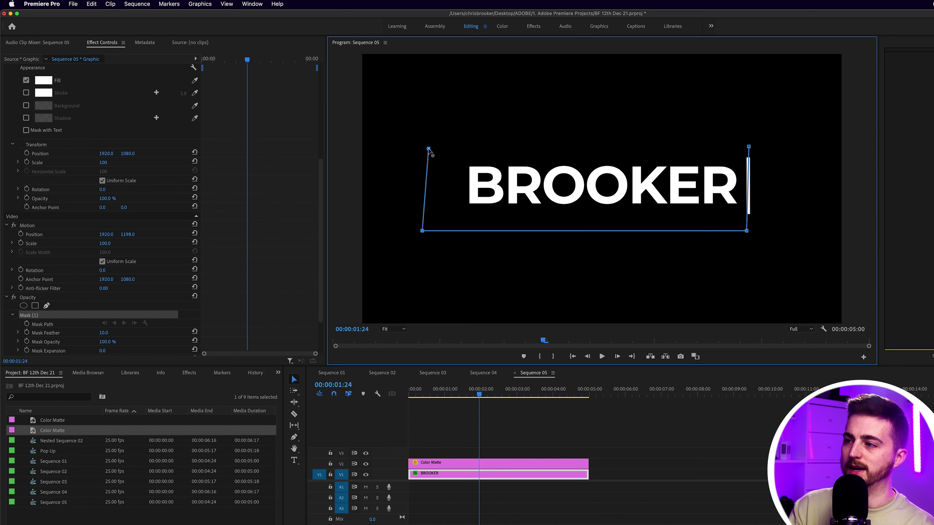
click(749, 147)
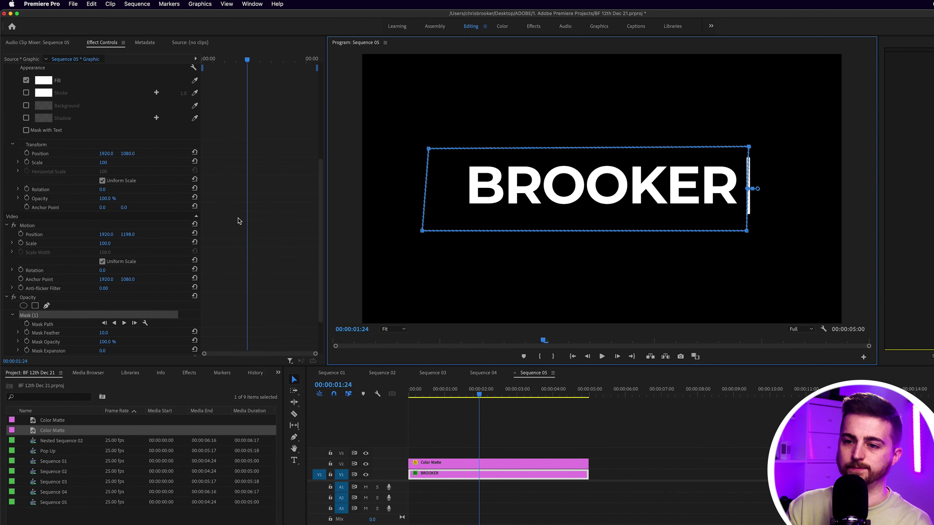
- Keyframe the Mask Path at 00:00:01:24, and at 00:00:01:05 slide the mask off the word so its edge meets the line
scroll(241, 217, down, 3)
click(27, 271)
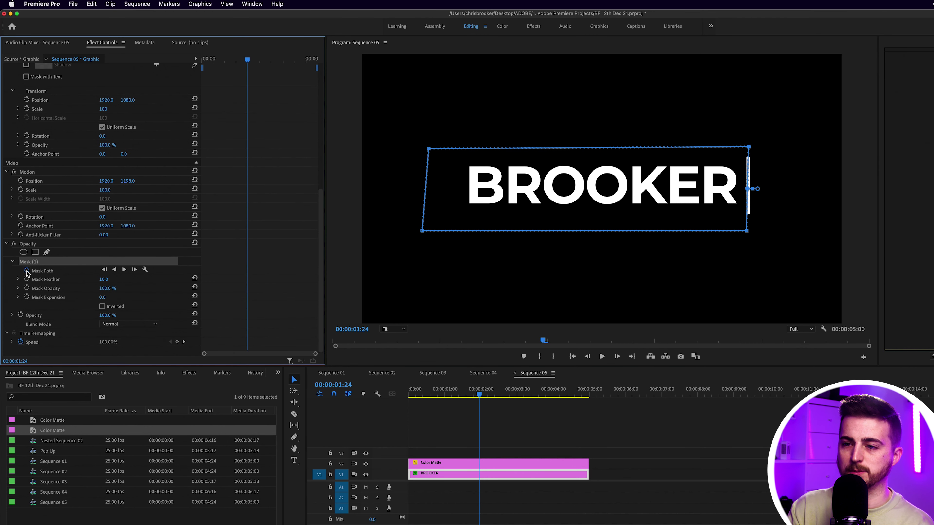
drag(481, 398, 454, 394)
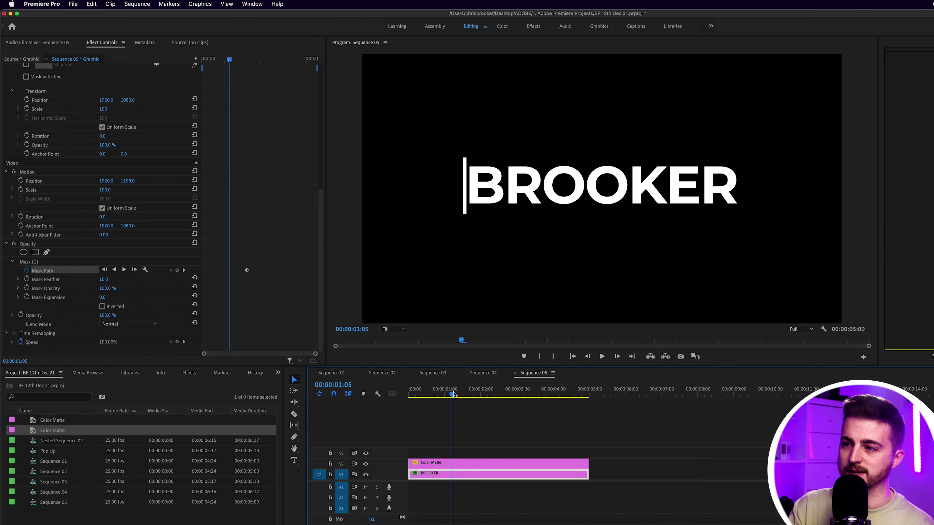
click(47, 262)
drag(706, 195, 428, 188)
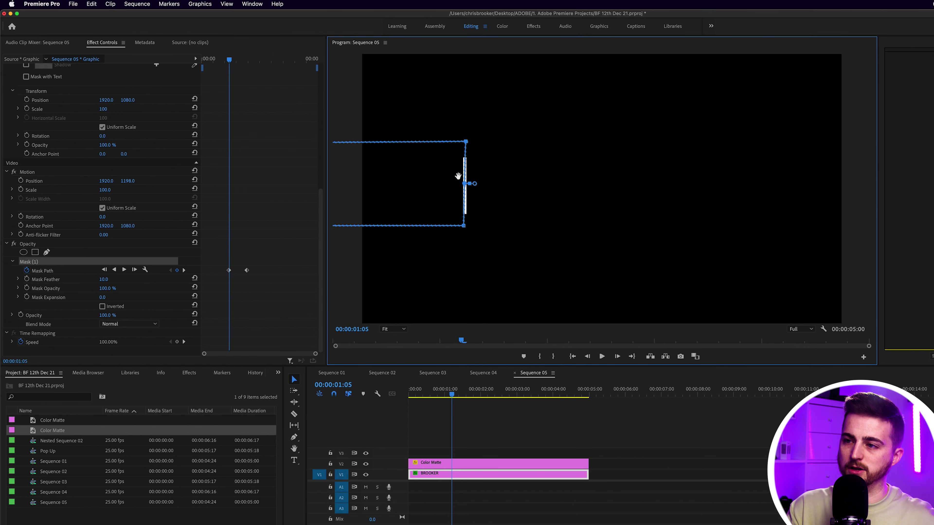
- Play the line-wipe text reveal from the start of Sequence 05
key(space)
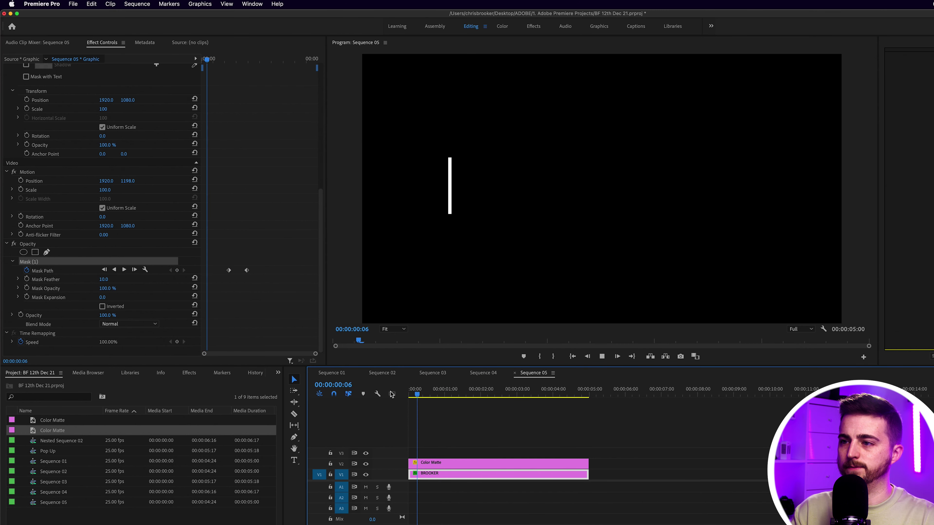
drag(497, 394, 316, 395)
key(space)
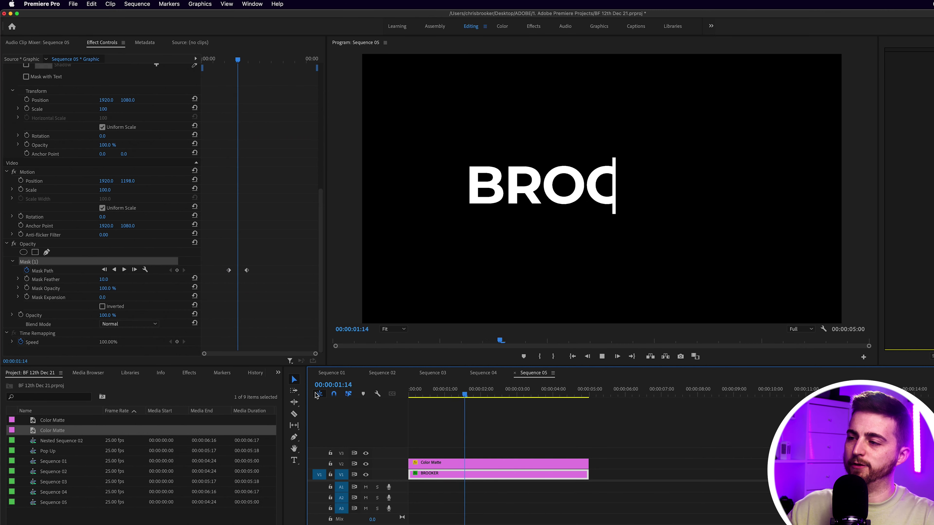
key(space)
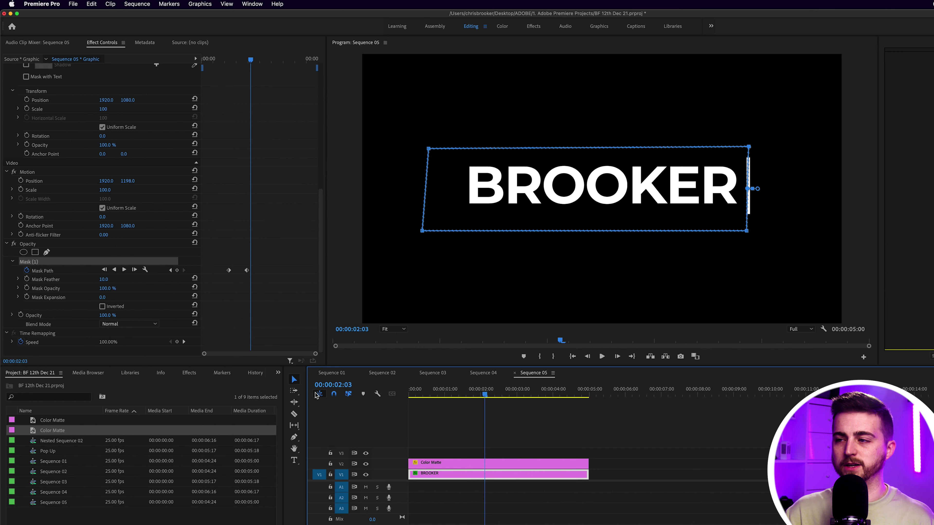
click(449, 394)
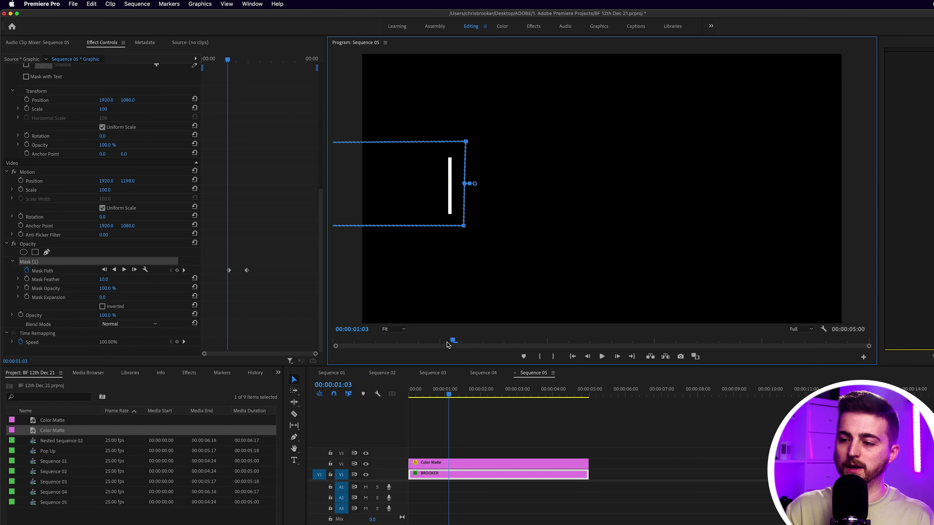
- Cut the Color Matte clip on V2 at 00:00:00:04 and 00:00:00:08 to prepare a manual blink
click(469, 463)
click(445, 390)
drag(461, 390, 378, 397)
key(equal)
key(equal)
key(equal)
key(Right)
key(Right)
key(Right)
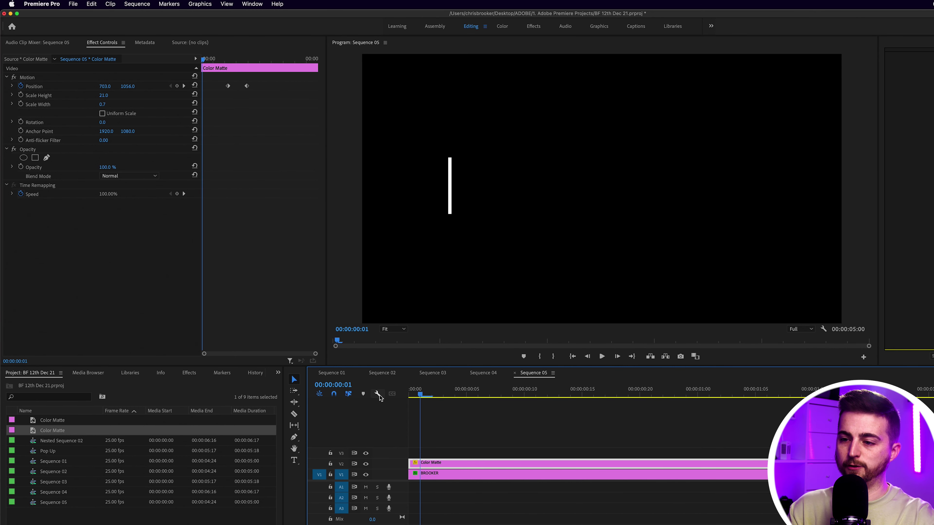
key(Right)
key(c)
click(455, 462)
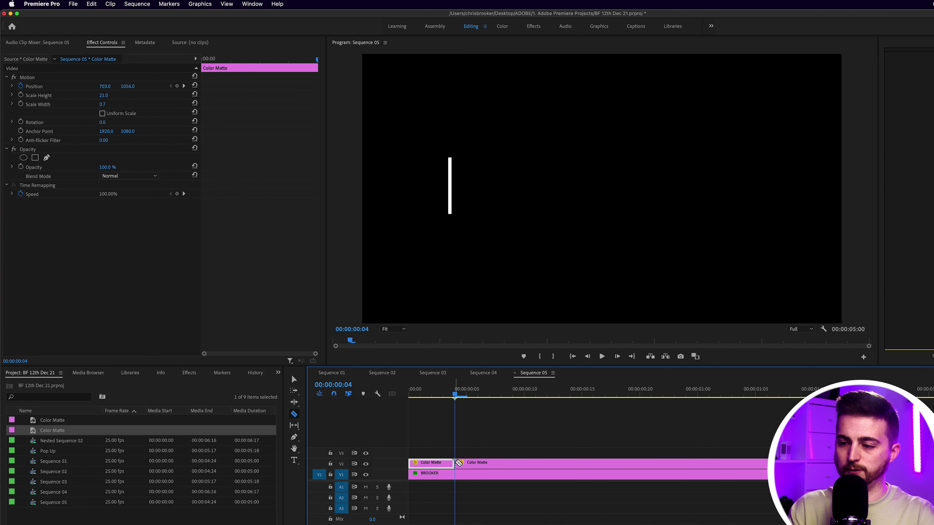
click(491, 463)
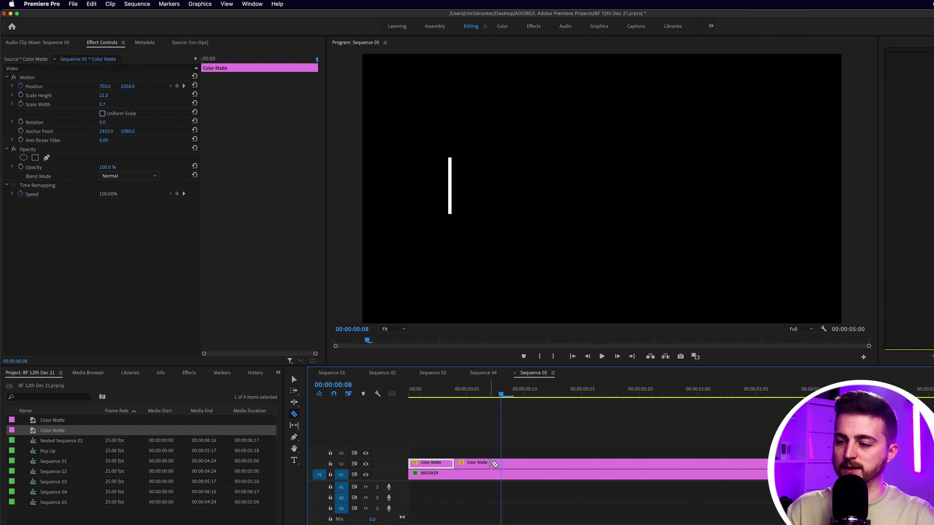
- Delete the matte piece between 00:00:00:04 and 00:00:00:08 and play the blink from the start
key(Right)
key(Right)
key(Right)
key(Right)
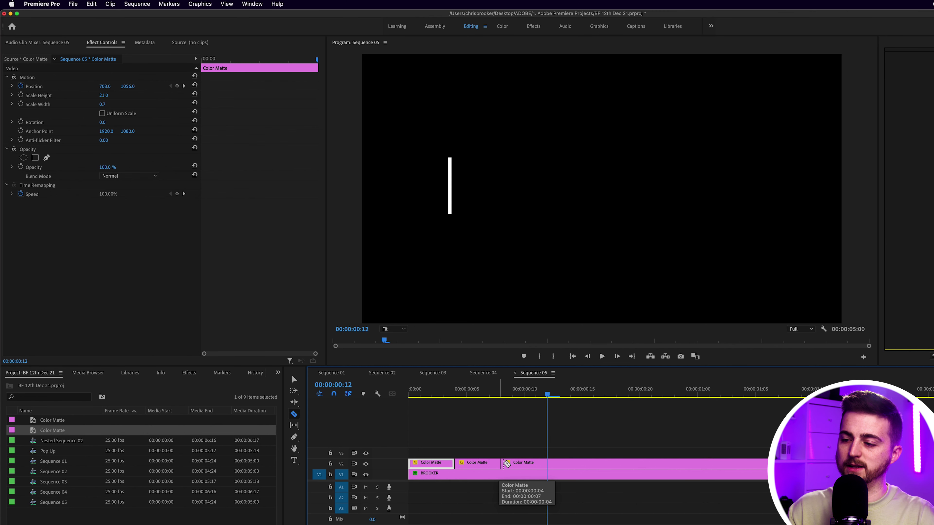
click(485, 462)
key(Delete)
drag(474, 392, 325, 397)
key(space)
key(space)
key(Home)
- Remove the cut matte pieces and extend the remaining Color Matte clip back to the sequence start
drag(548, 465, 594, 464)
drag(524, 451, 407, 460)
key(Delete)
drag(578, 465, 361, 471)
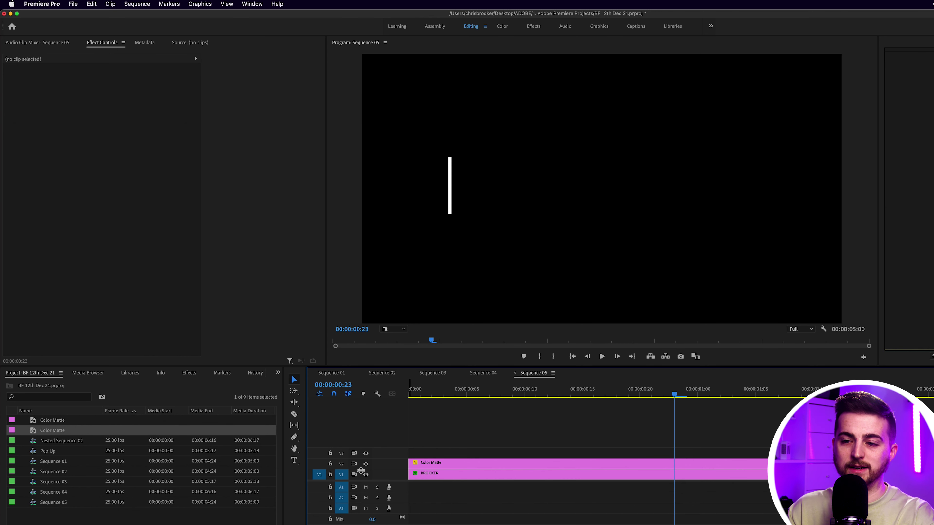
- Search the effects for "strobe", apply Strobe Light to the Color Matte clip on V2, and play the result
click(190, 373)
click(51, 385)
text(stro)
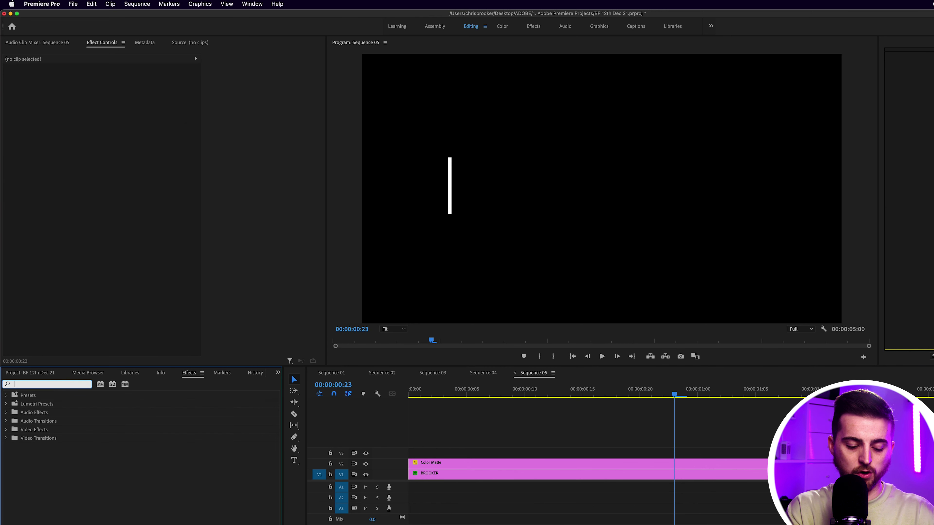
text(be)
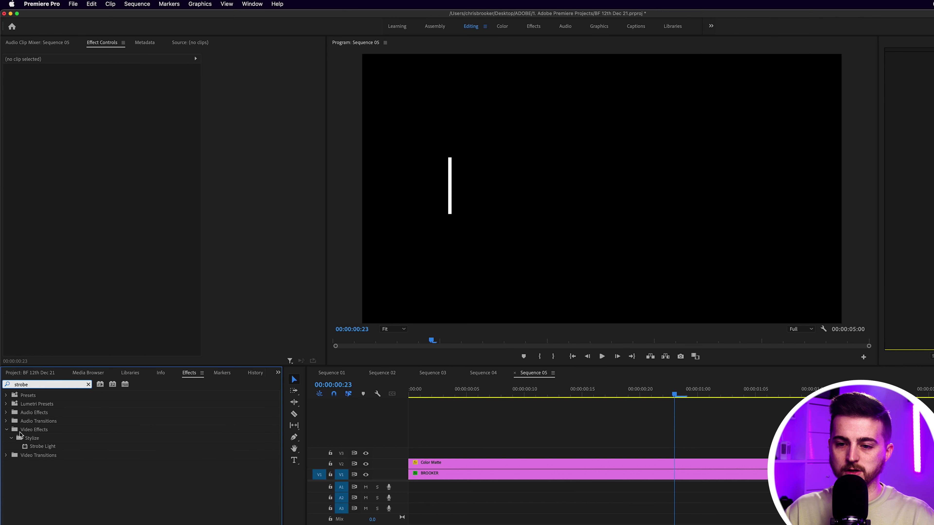
click(38, 446)
drag(37, 447, 528, 464)
key(space)
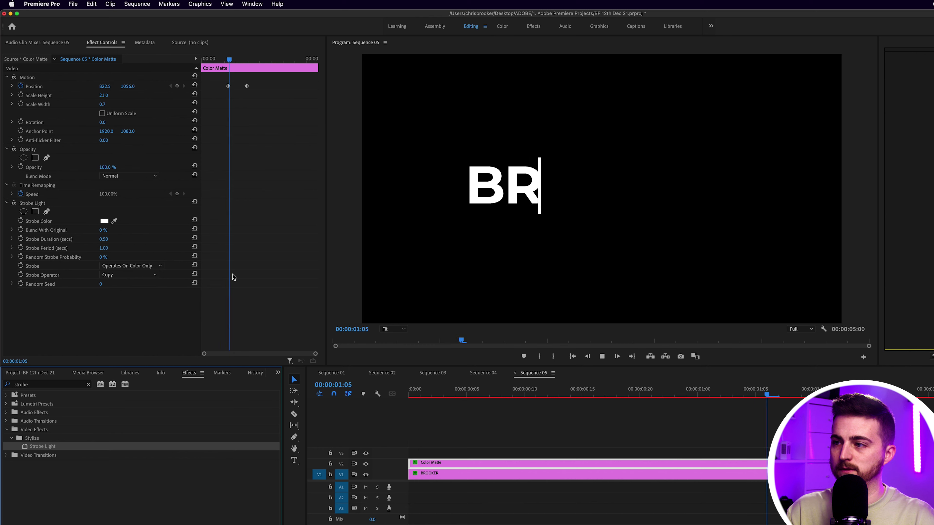
- Set the effect's Strobe Color to black and play the blinking line animation from the start
drag(242, 59, 191, 66)
click(105, 221)
click(370, 334)
click(522, 220)
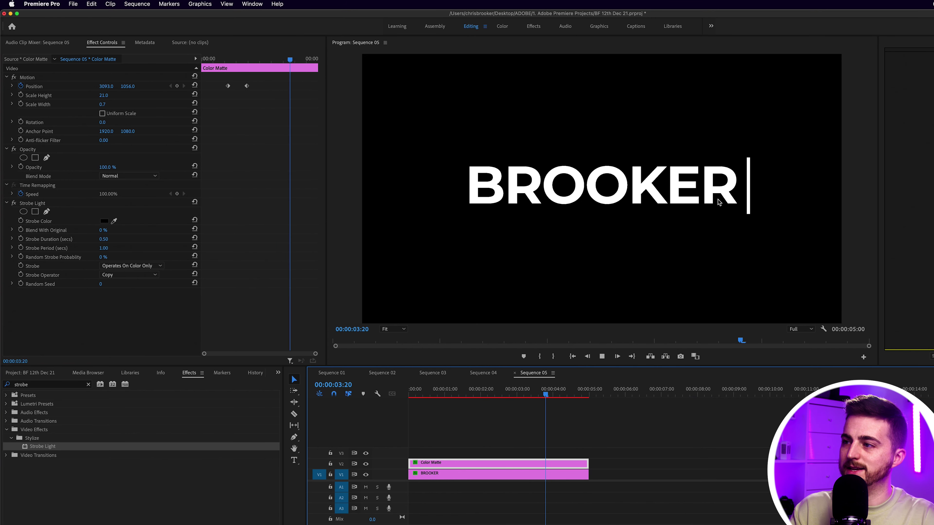
key(space)
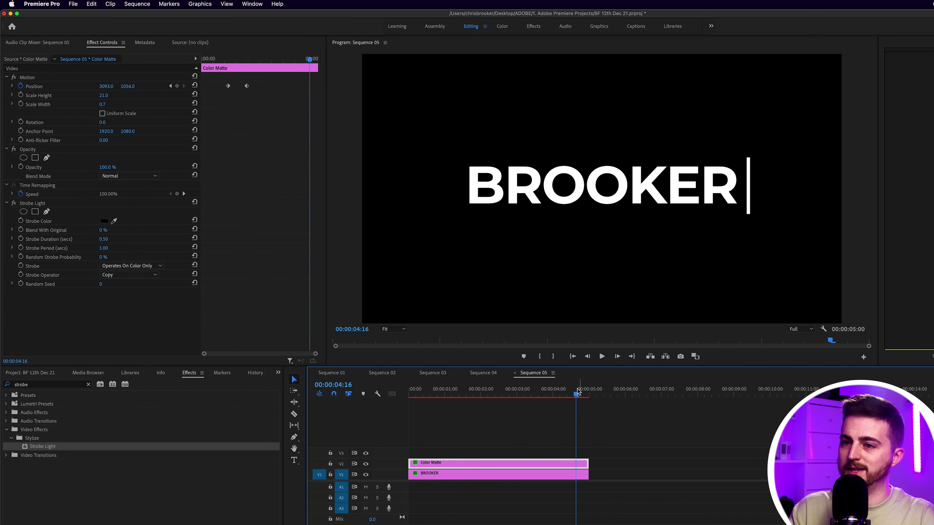
- Try a Strobe Duration of 1.00 on the Color Matte, play the animation from the start, and restore the duration to 0.50
key(Home)
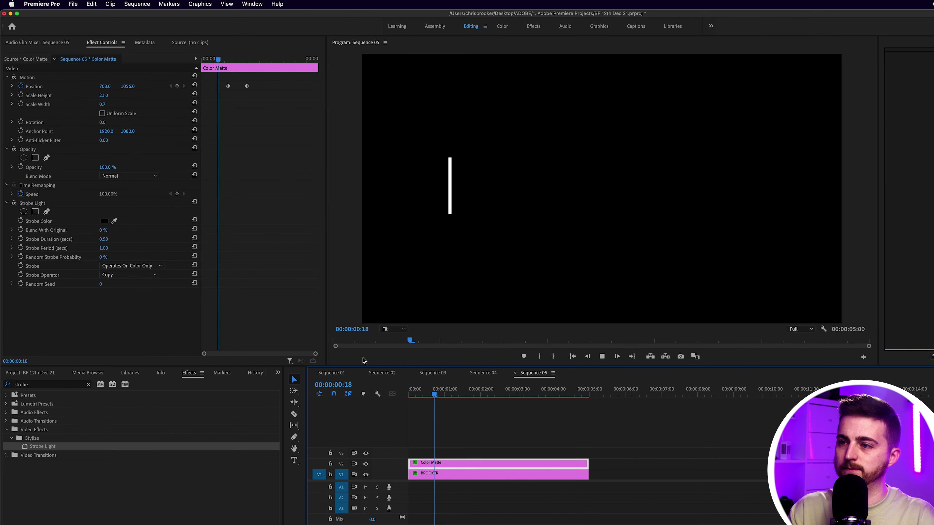
key(space)
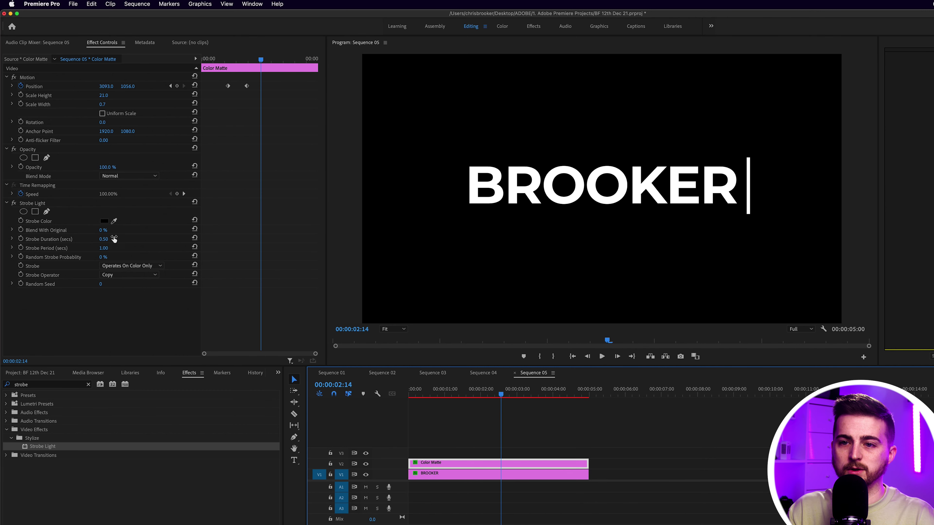
drag(104, 240, 114, 240)
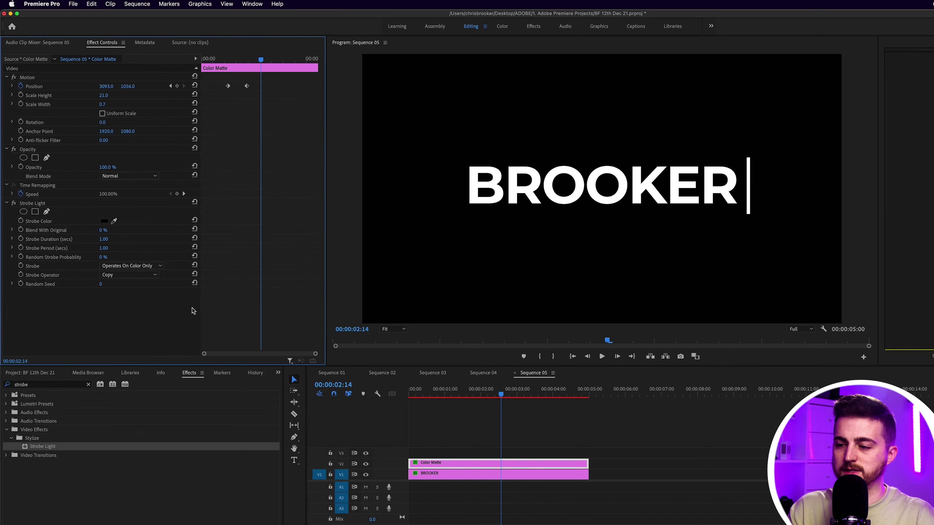
drag(462, 392, 289, 391)
key(space)
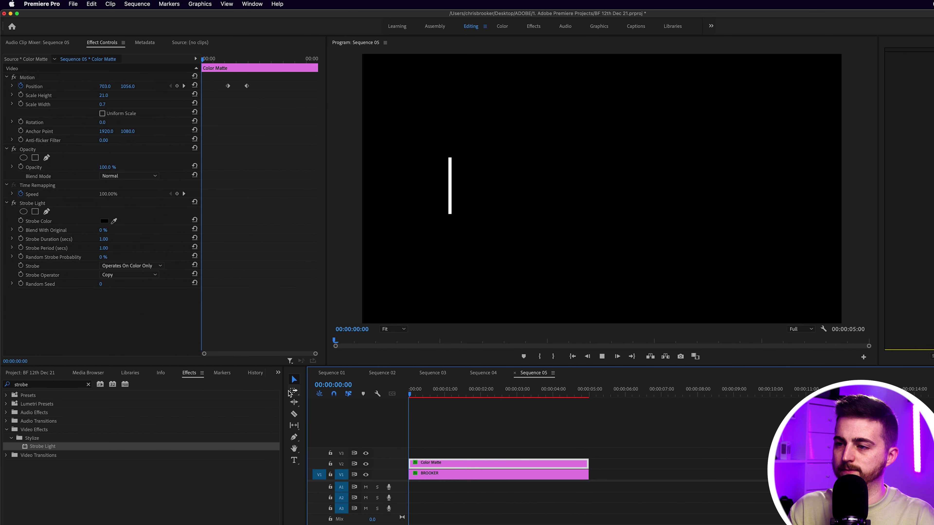
key(space)
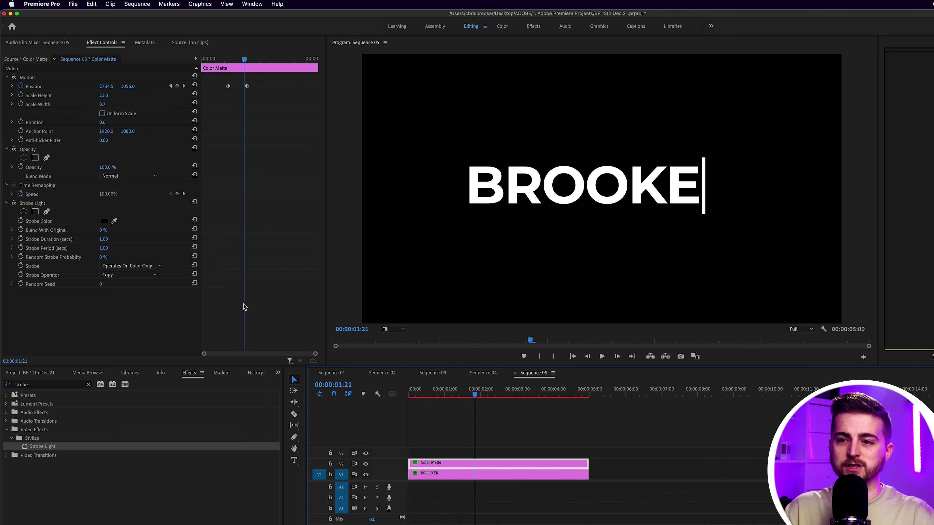
click(111, 239)
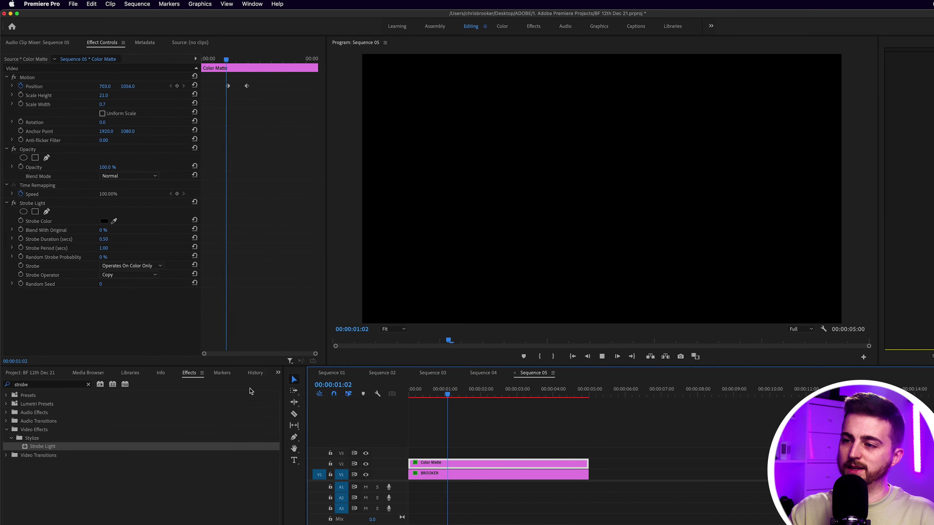
- Add a first Strobe Duration keyframe of 0.50 at 00:00:01:05 on the Color Matte and move the playhead to 00:00:01:24
mouse_move(437, 395)
mouse_down()
mouse_move(480, 398)
mouse_move(454, 397)
mouse_up()
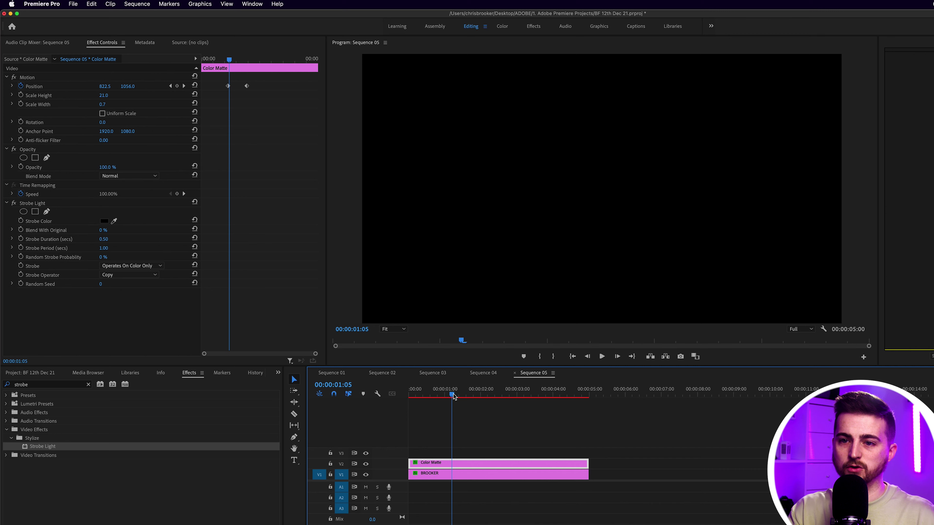
click(21, 240)
drag(452, 396, 477, 399)
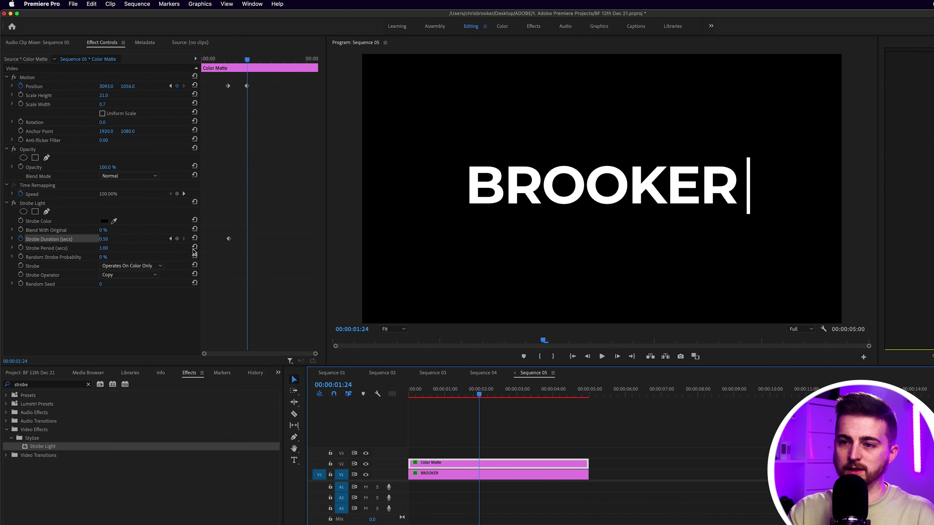